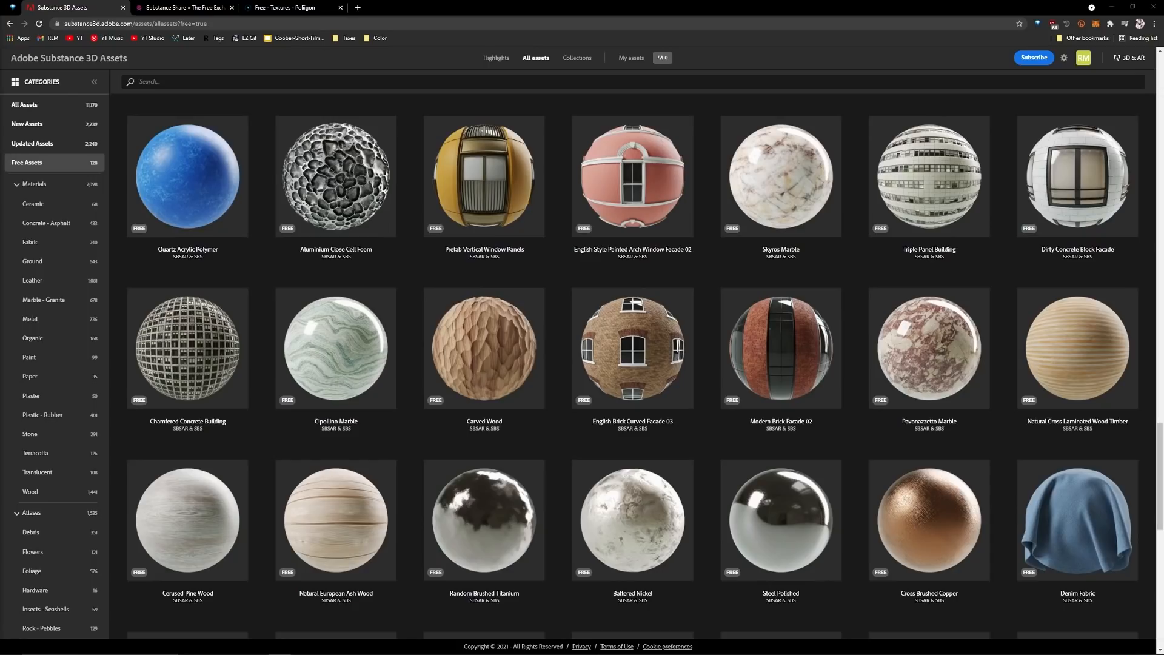
- Browse the free materials in the Substance 3D Assets library
{"action": "key", "text": "F11"}
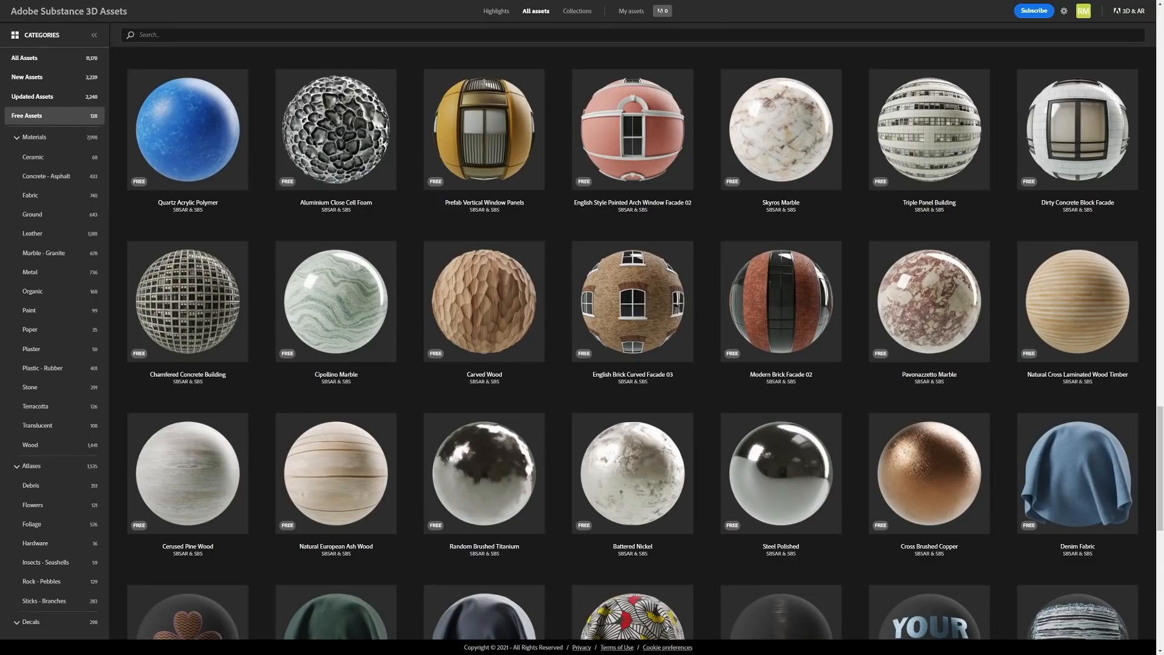
{"action": "scroll", "coordinate": [504, 479], "scroll_direction": "down", "scroll_amount": 5}
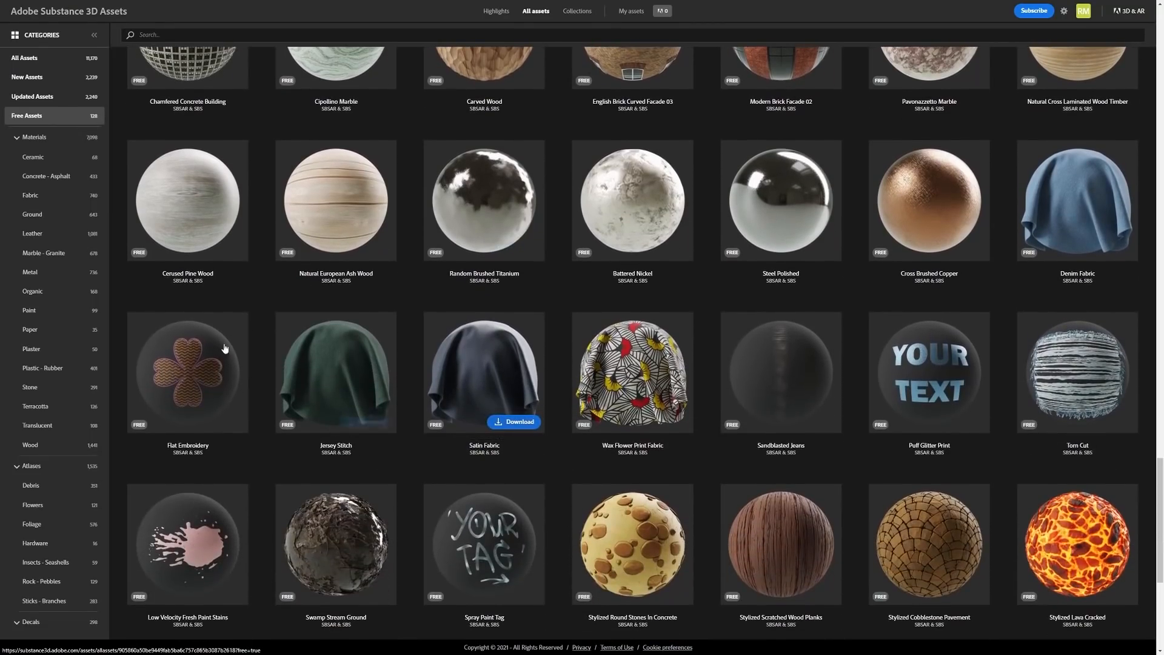
{"action": "scroll", "coordinate": [434, 353], "scroll_direction": "down", "scroll_amount": 1}
{"action": "scroll", "coordinate": [435, 353], "scroll_direction": "down", "scroll_amount": 1}
{"action": "scroll", "coordinate": [341, 443], "scroll_direction": "up", "scroll_amount": 3}
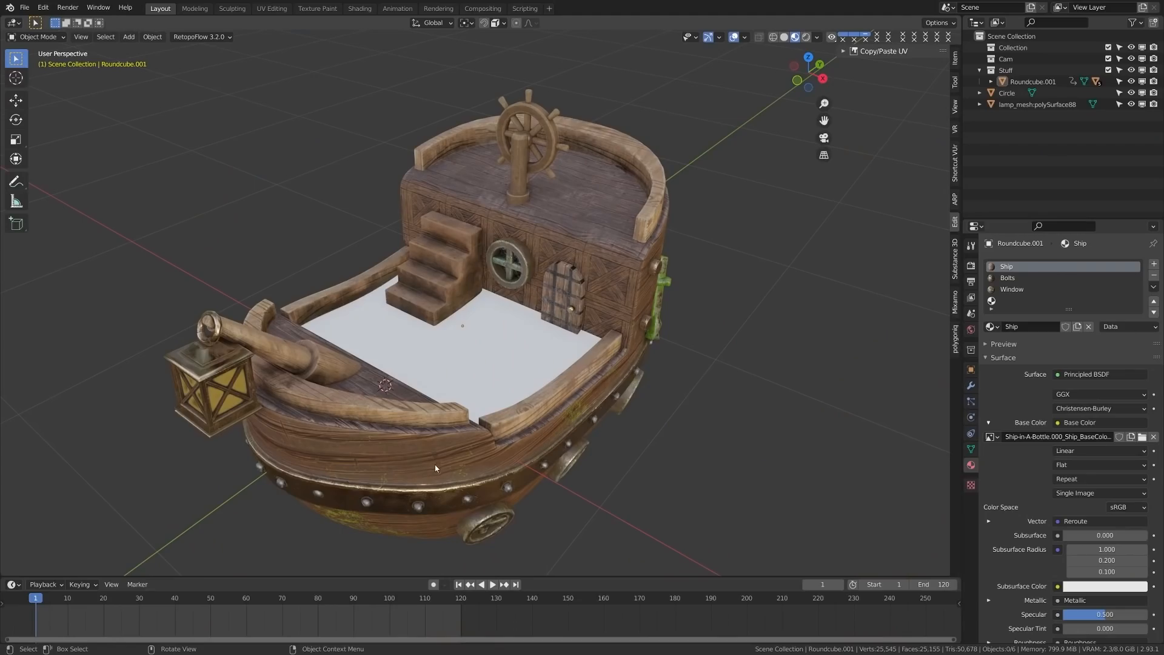
- In Blender, load stylized_pirate_ship_deck_planks.sbsar from the Downloads folder as a Substance material
{"action": "middle_click_drag", "start_coordinate": [435, 465], "coordinate": [494, 412]}
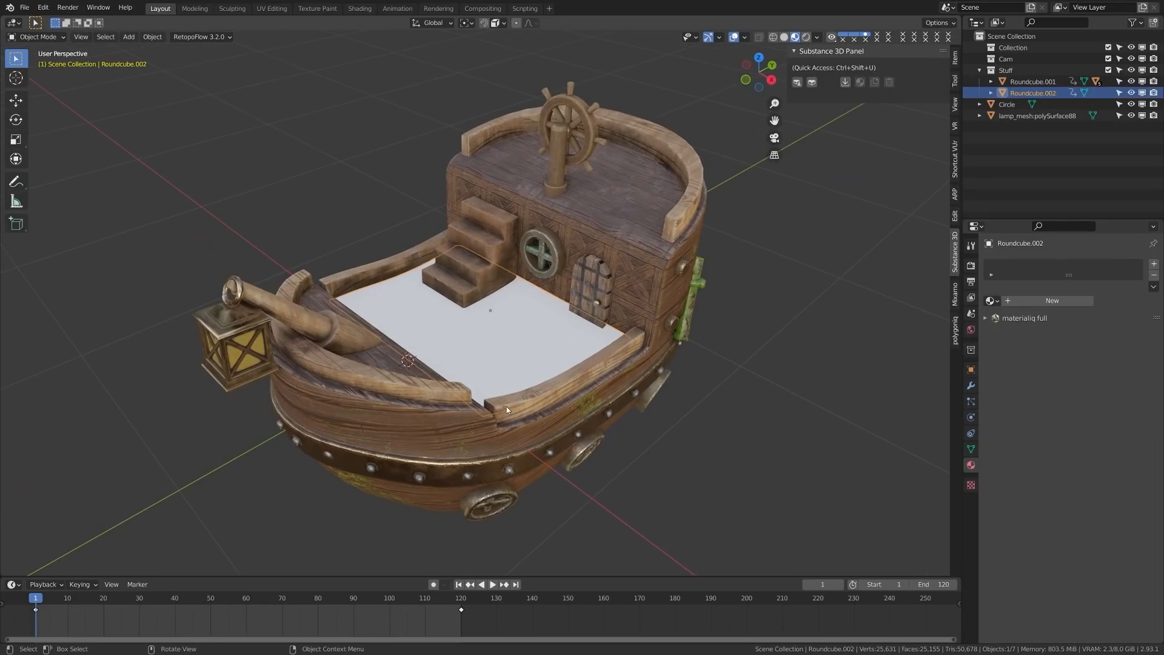
{"action": "middle_click_drag", "start_coordinate": [507, 406], "coordinate": [536, 395]}
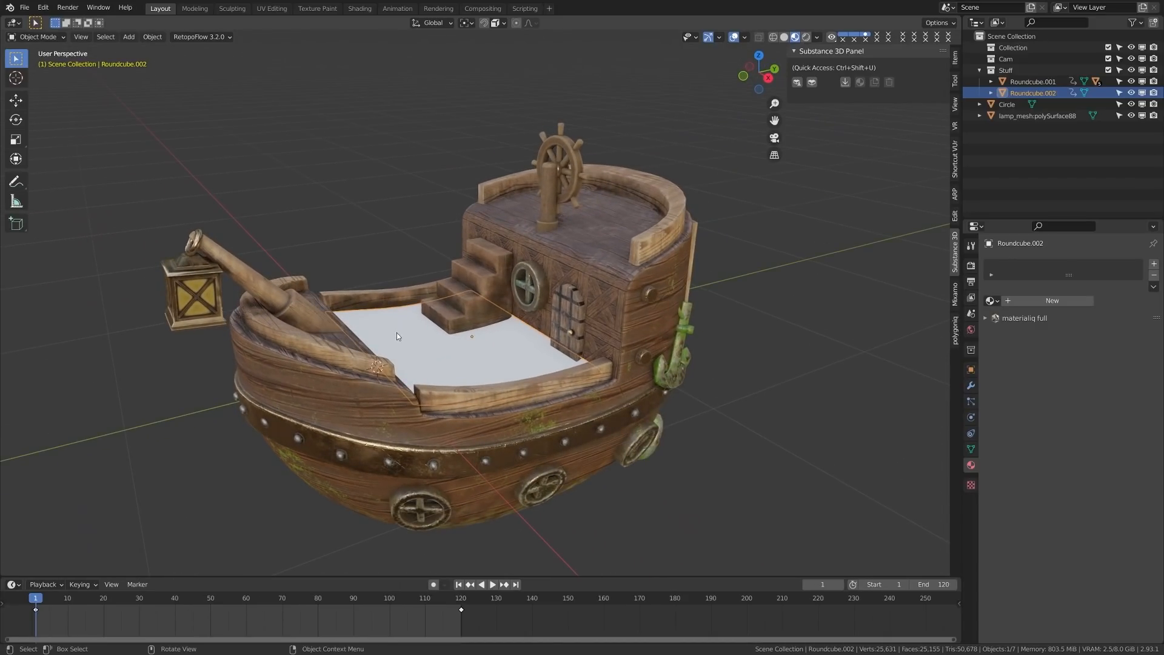
{"action": "middle_click_drag", "start_coordinate": [397, 332], "coordinate": [386, 248]}
{"action": "middle_click_drag", "start_coordinate": [383, 366], "coordinate": [533, 399]}
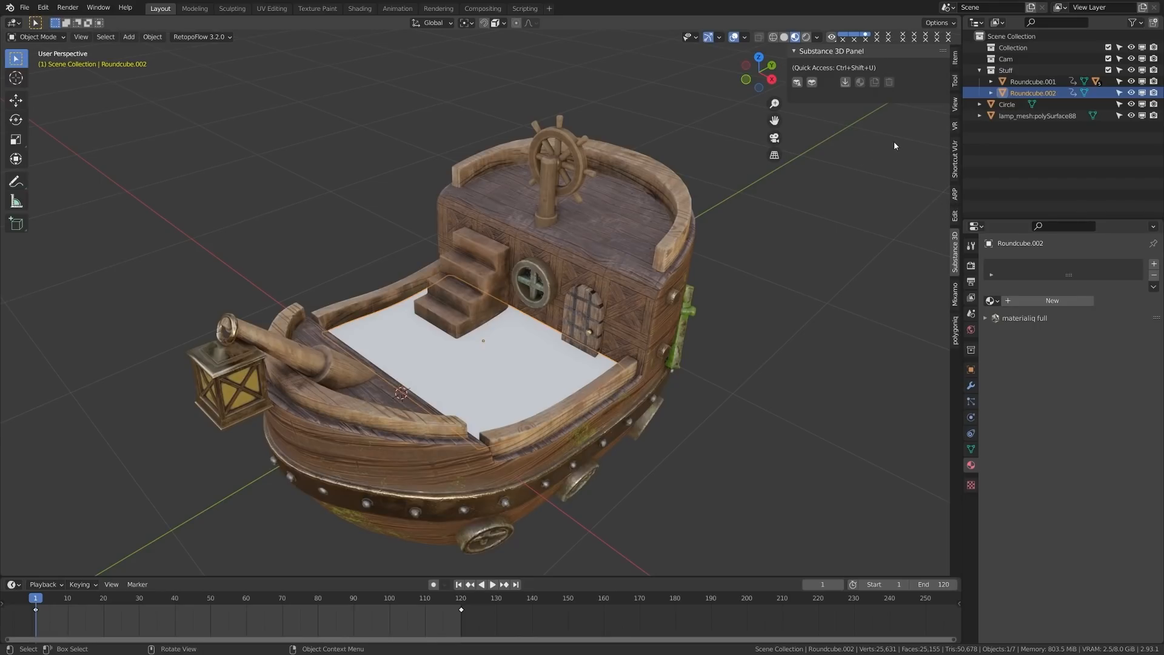
{"action": "left_click", "coordinate": [845, 83]}
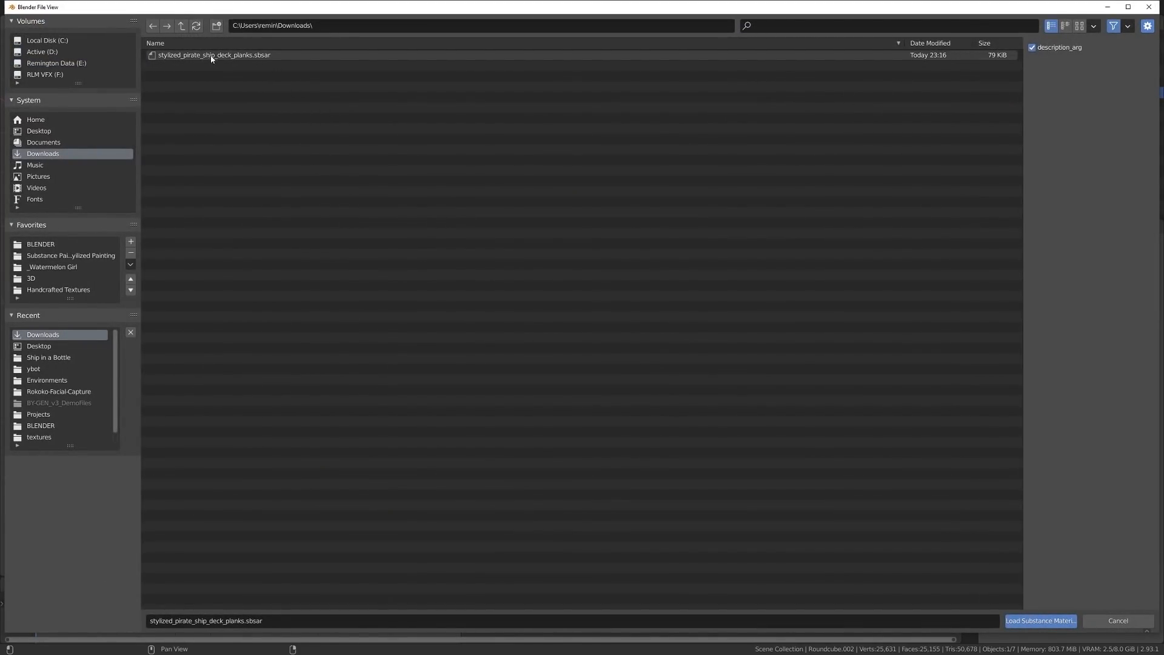
{"action": "double_click", "coordinate": [255, 56]}
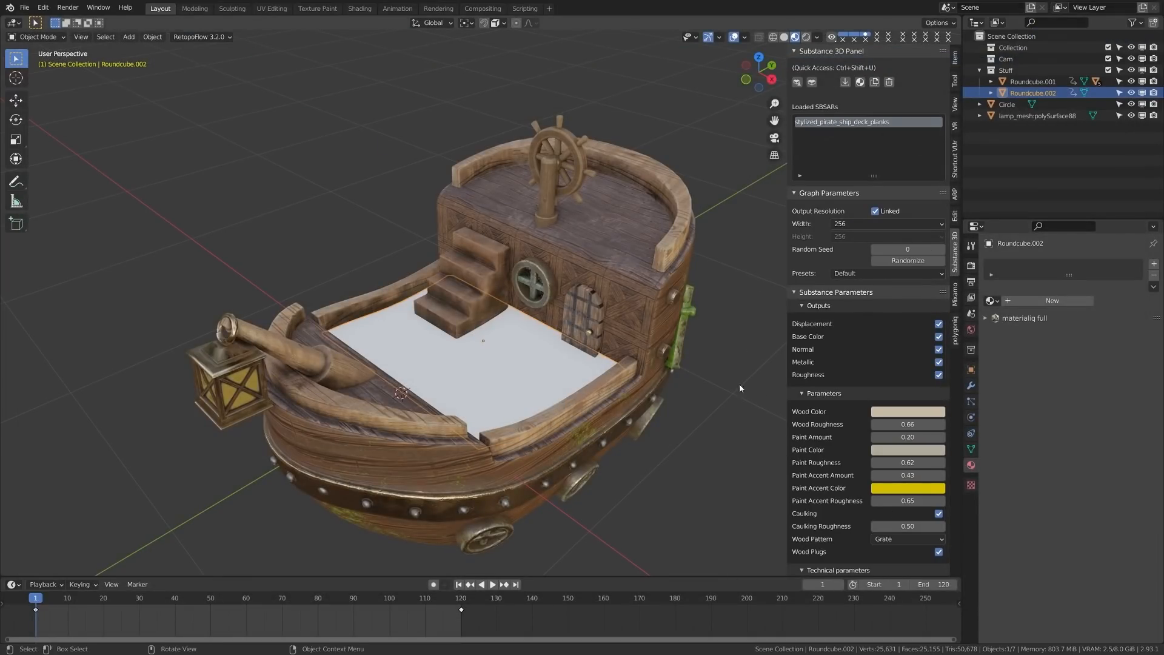
{"action": "mouse_move", "coordinate": [557, 376]}
{"action": "middle_mouse_down"}
{"action": "mouse_move", "coordinate": [565, 395]}
{"action": "mouse_move", "coordinate": [555, 386]}
{"action": "middle_mouse_up"}
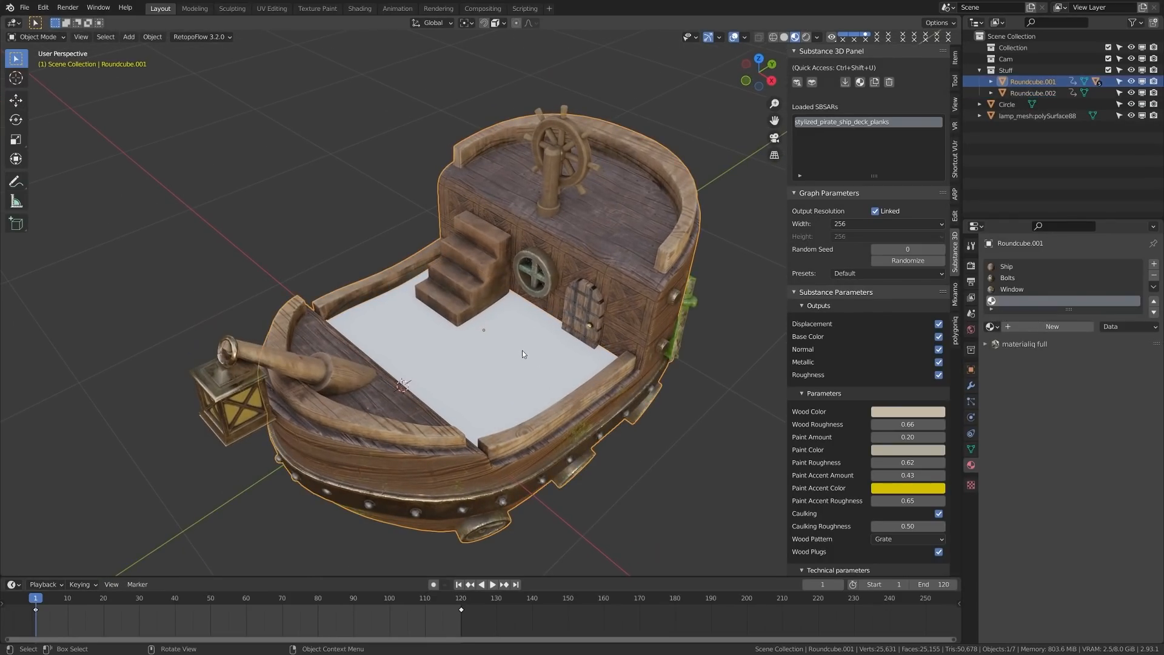
{"action": "key", "text": "g"}
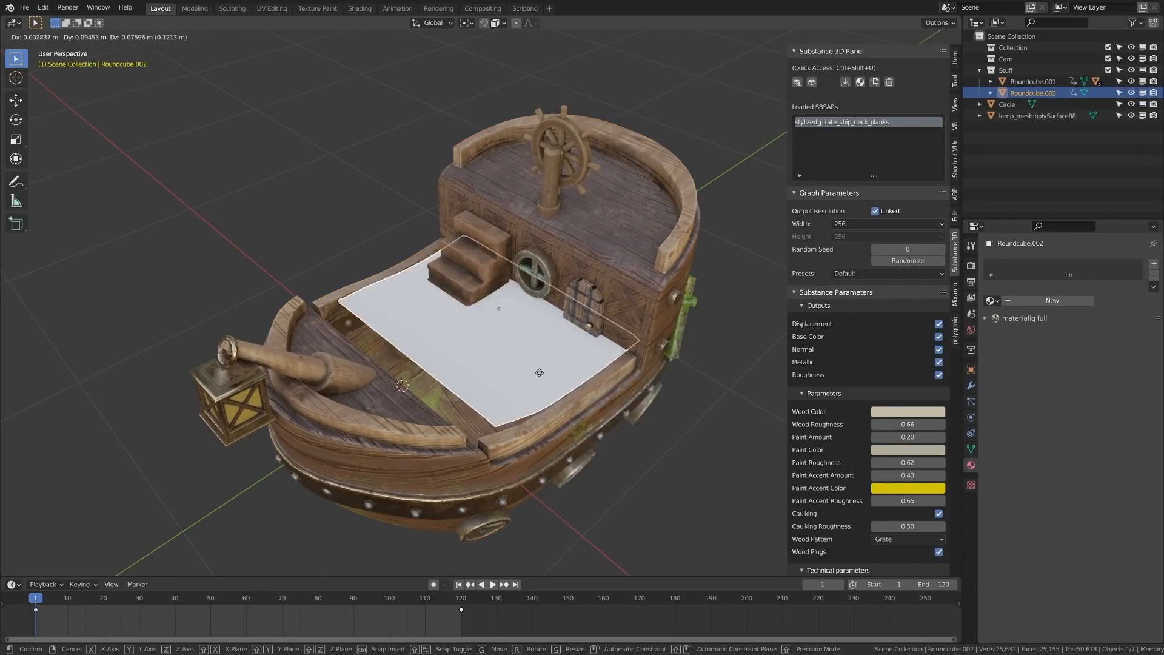
{"action": "left_click", "coordinate": [644, 374]}
- Apply the loaded deck planks Substance material to the ship's blank deck floor
{"action": "middle_click_drag", "start_coordinate": [644, 375], "coordinate": [654, 361]}
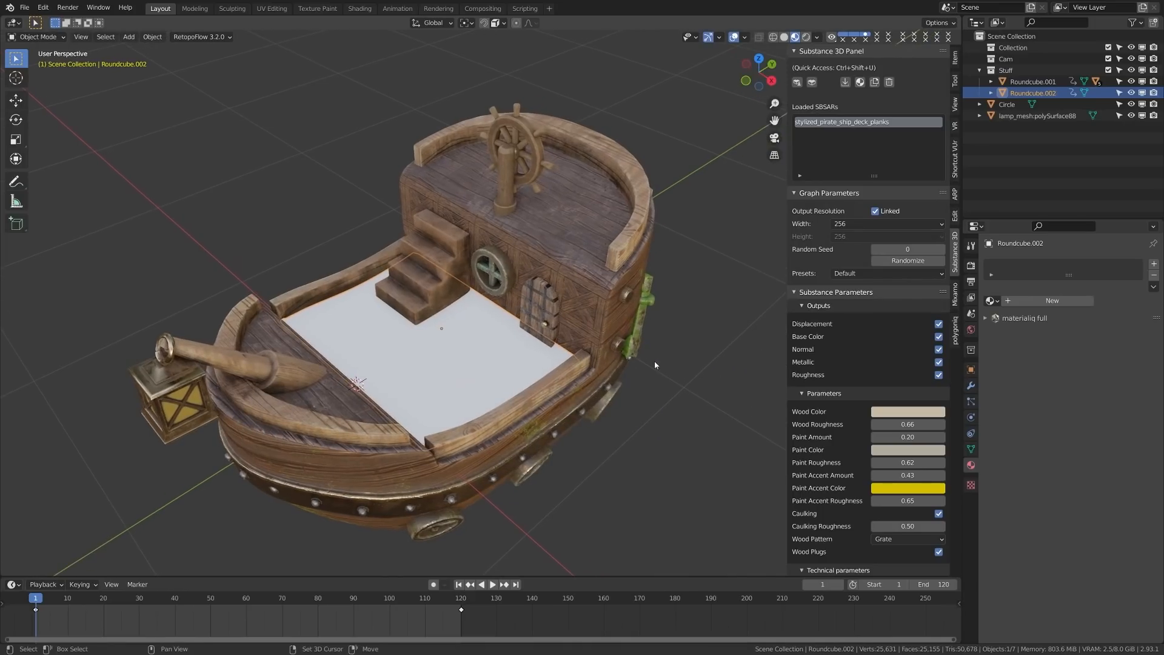
{"action": "left_click", "coordinate": [864, 85]}
{"action": "middle_click_drag", "start_coordinate": [457, 387], "coordinate": [519, 399]}
{"action": "scroll", "coordinate": [547, 412], "scroll_direction": "up", "scroll_amount": 2}
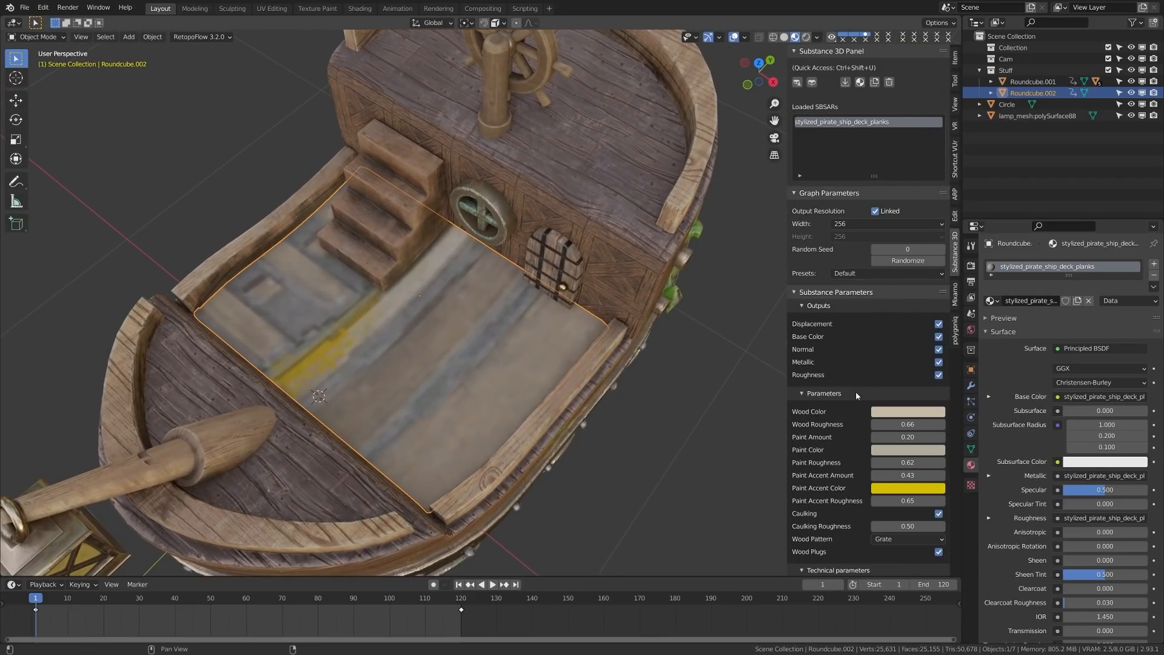
- Review the deck planks material's Substance parameters and set its linked output resolution to 4096
{"action": "scroll", "coordinate": [856, 392], "scroll_direction": "down", "scroll_amount": 5}
{"action": "scroll", "coordinate": [874, 404], "scroll_direction": "down", "scroll_amount": 1}
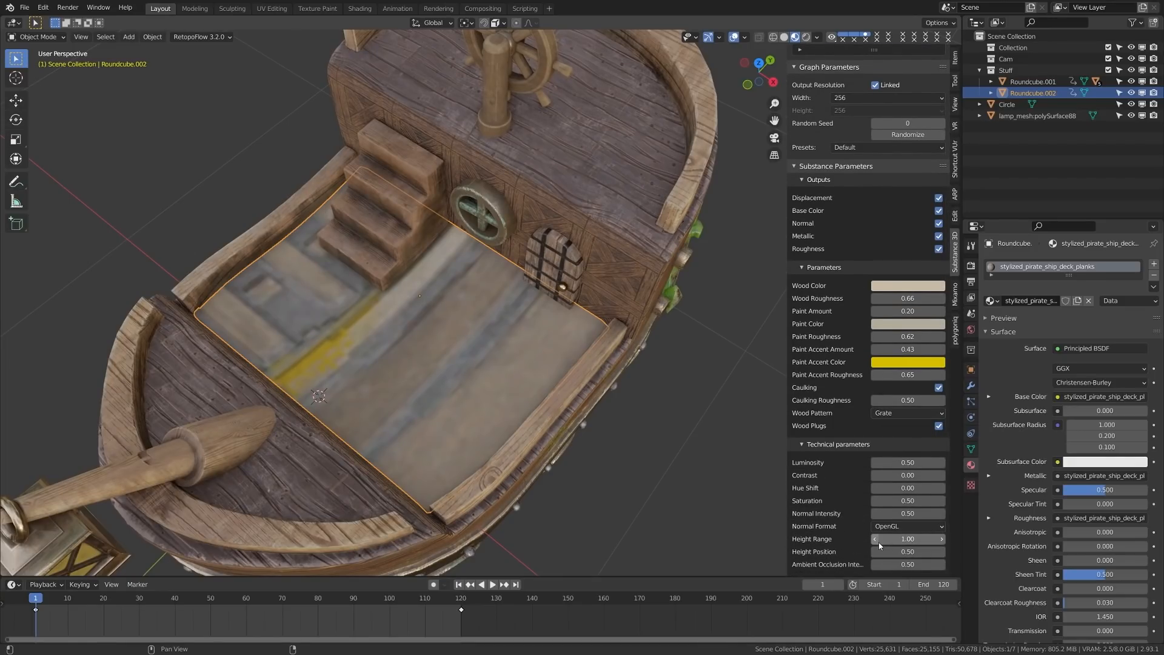
{"action": "scroll", "coordinate": [881, 352], "scroll_direction": "up", "scroll_amount": 1}
{"action": "scroll", "coordinate": [881, 351], "scroll_direction": "up", "scroll_amount": 3}
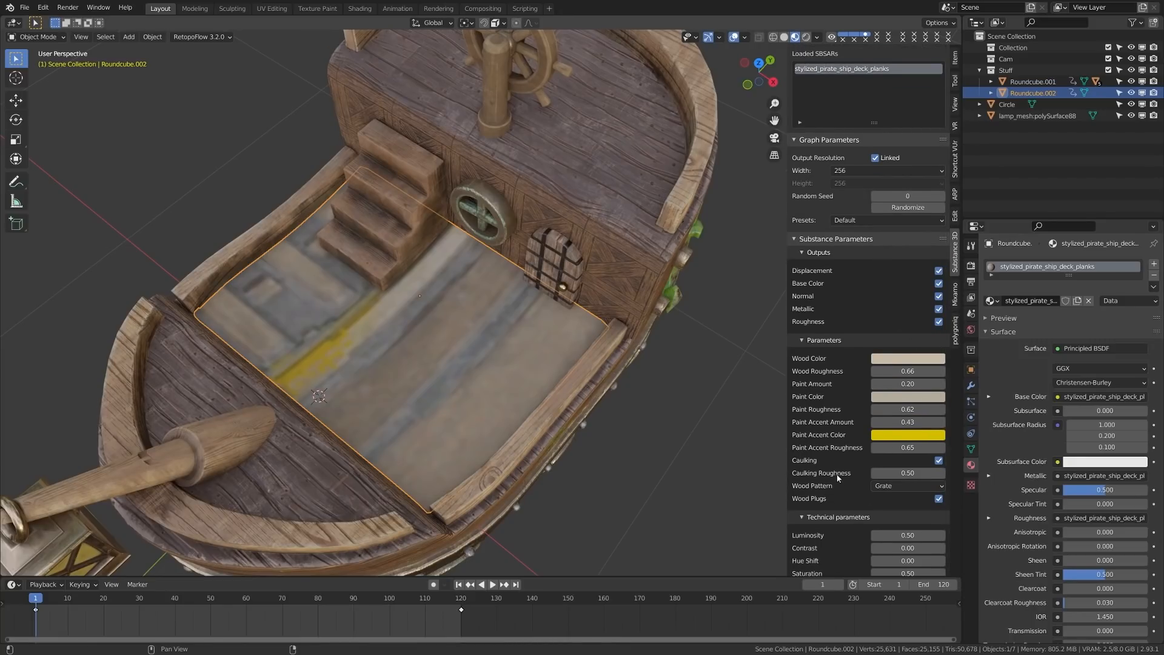
{"action": "middle_click_drag", "start_coordinate": [583, 391], "coordinate": [595, 461]}
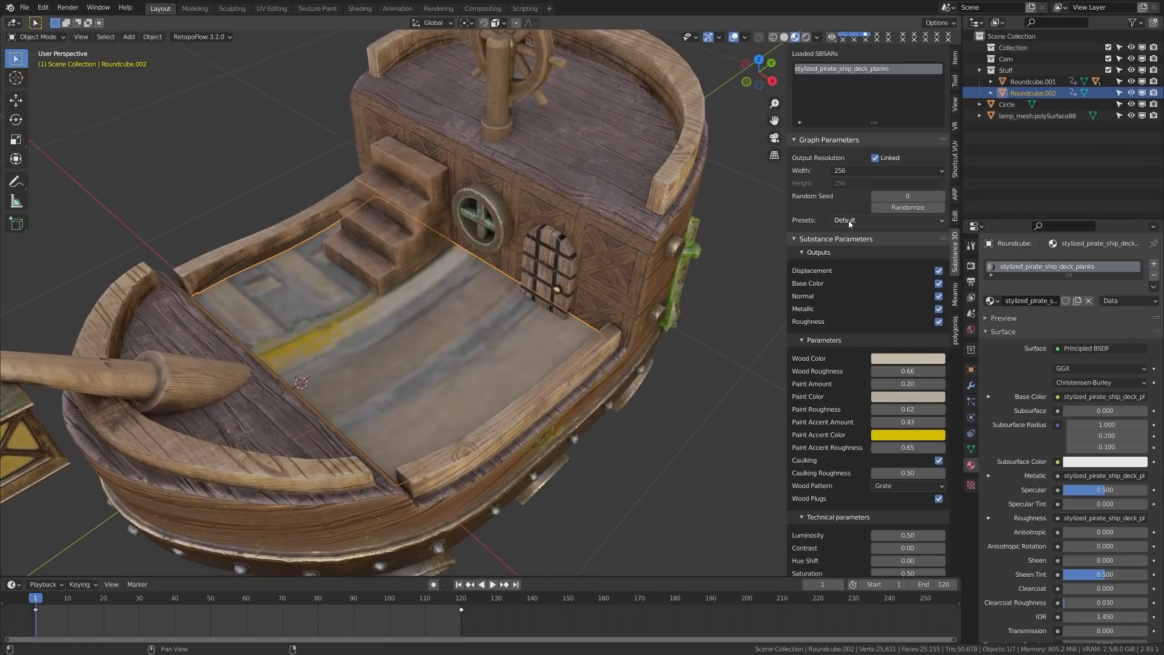
{"action": "left_click", "coordinate": [861, 171]}
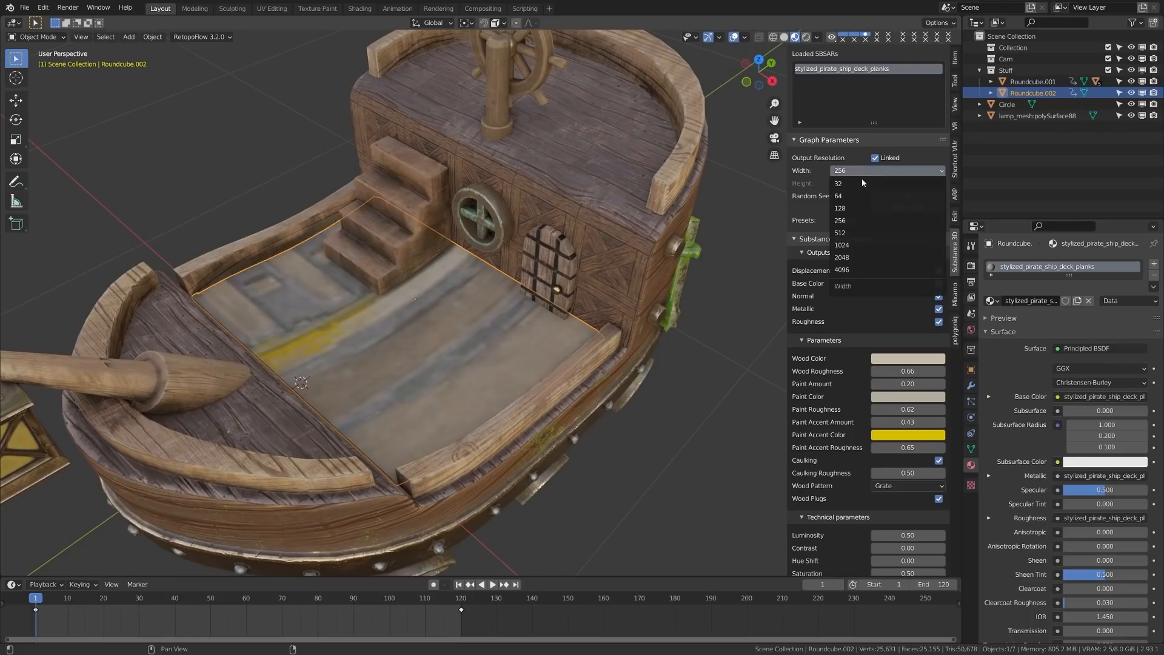
{"action": "left_click", "coordinate": [859, 268]}
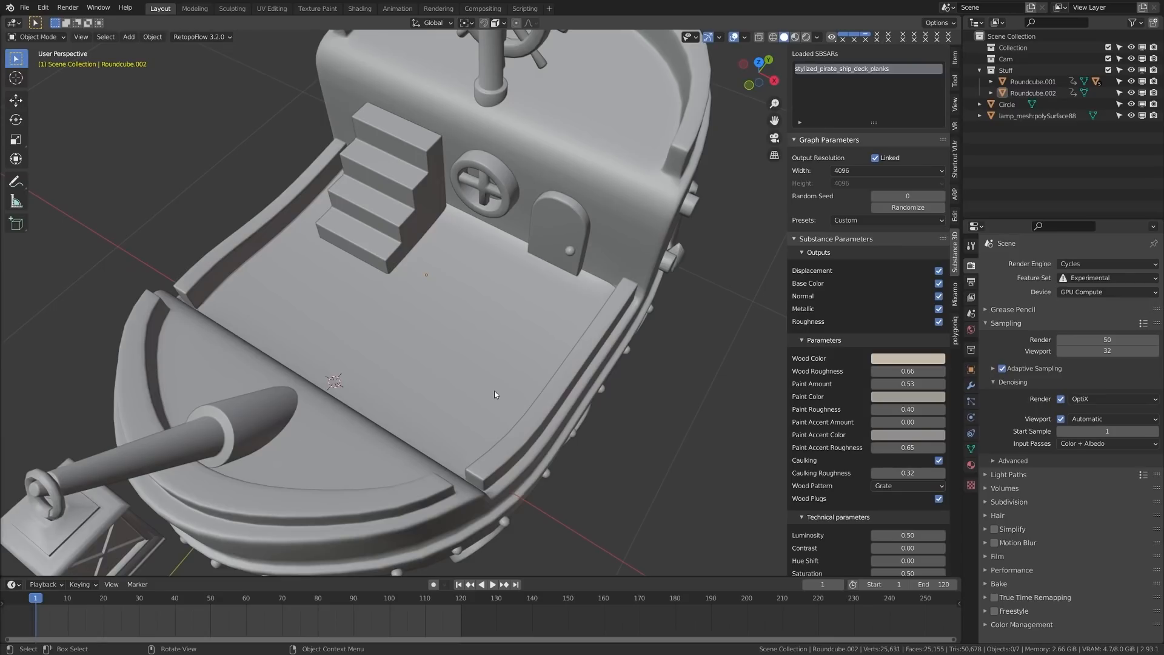
- Switch the viewport to Rendered shading and examine the deck's plank texture up close
{"action": "mouse_move", "coordinate": [494, 391]}
{"action": "middle_mouse_down"}
{"action": "mouse_move", "coordinate": [487, 380]}
{"action": "mouse_move", "coordinate": [474, 394]}
{"action": "middle_mouse_up"}
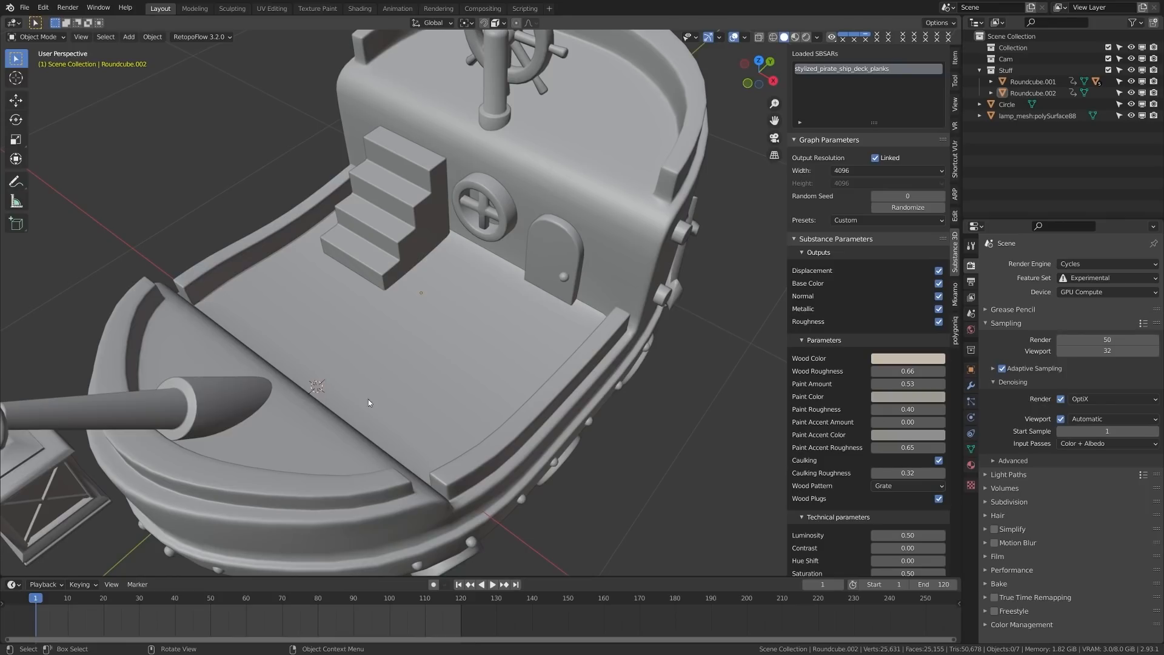
{"action": "middle_click_drag", "start_coordinate": [382, 436], "coordinate": [392, 430]}
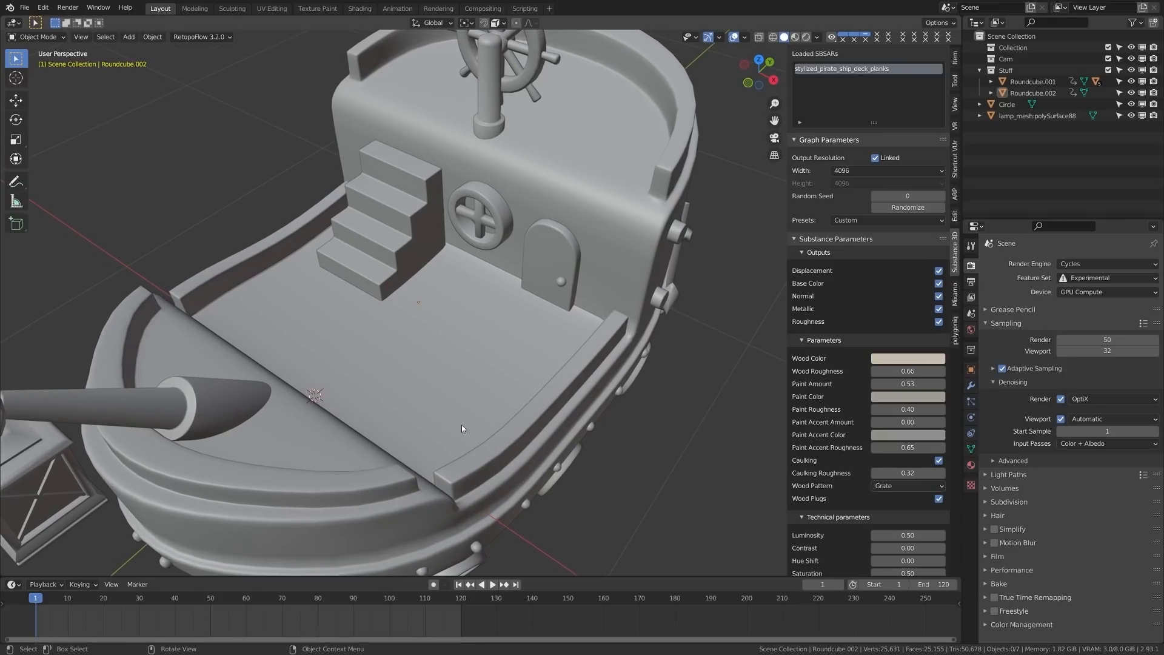
{"action": "middle_click_drag", "start_coordinate": [463, 415], "coordinate": [425, 376]}
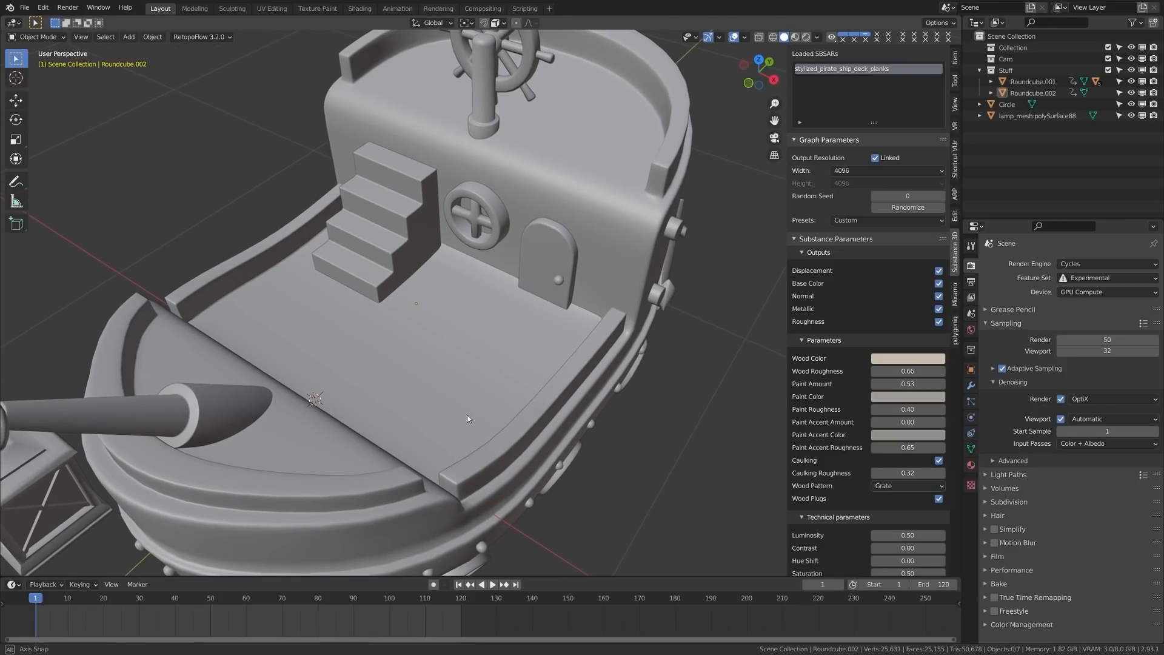
{"action": "key", "text": "z"}
{"action": "left_click", "coordinate": [441, 282]}
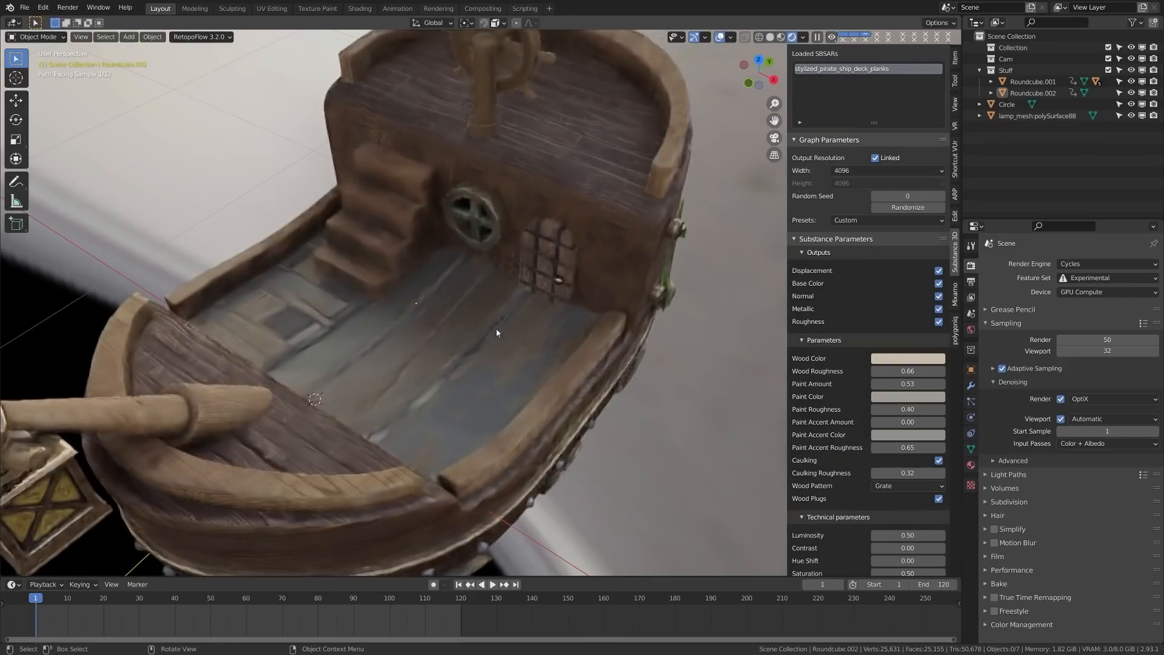
{"action": "middle_click_drag", "start_coordinate": [468, 345], "coordinate": [468, 375]}
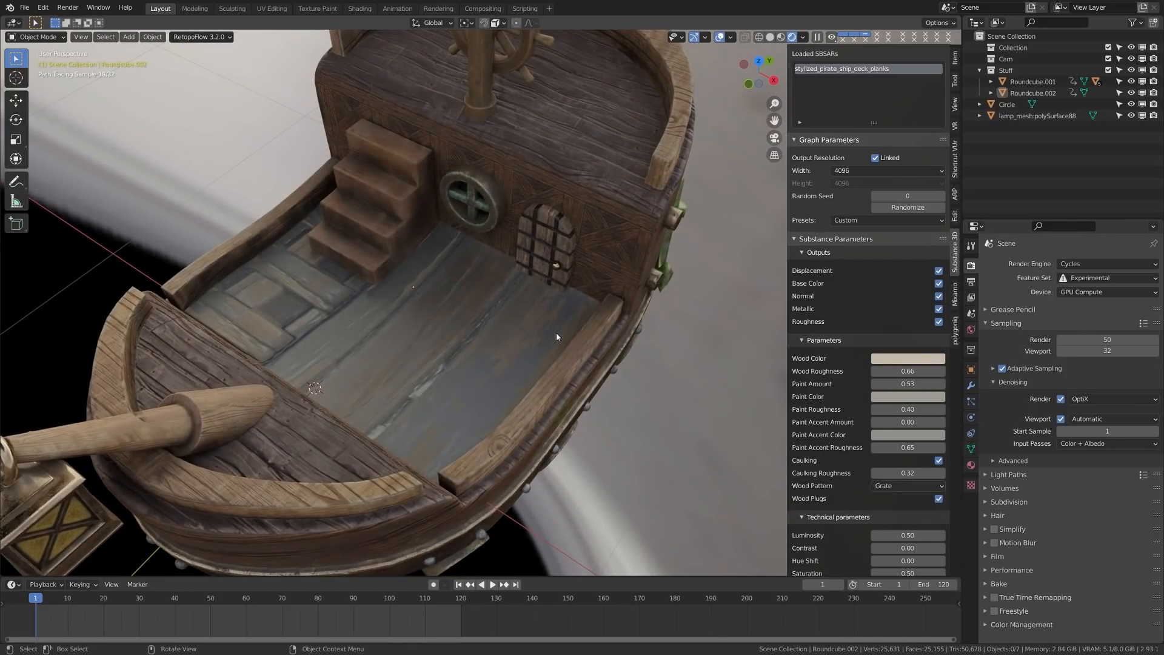
{"action": "scroll", "coordinate": [405, 351], "scroll_direction": "up", "scroll_amount": 4}
{"action": "middle_click_drag", "start_coordinate": [396, 362], "coordinate": [355, 371]}
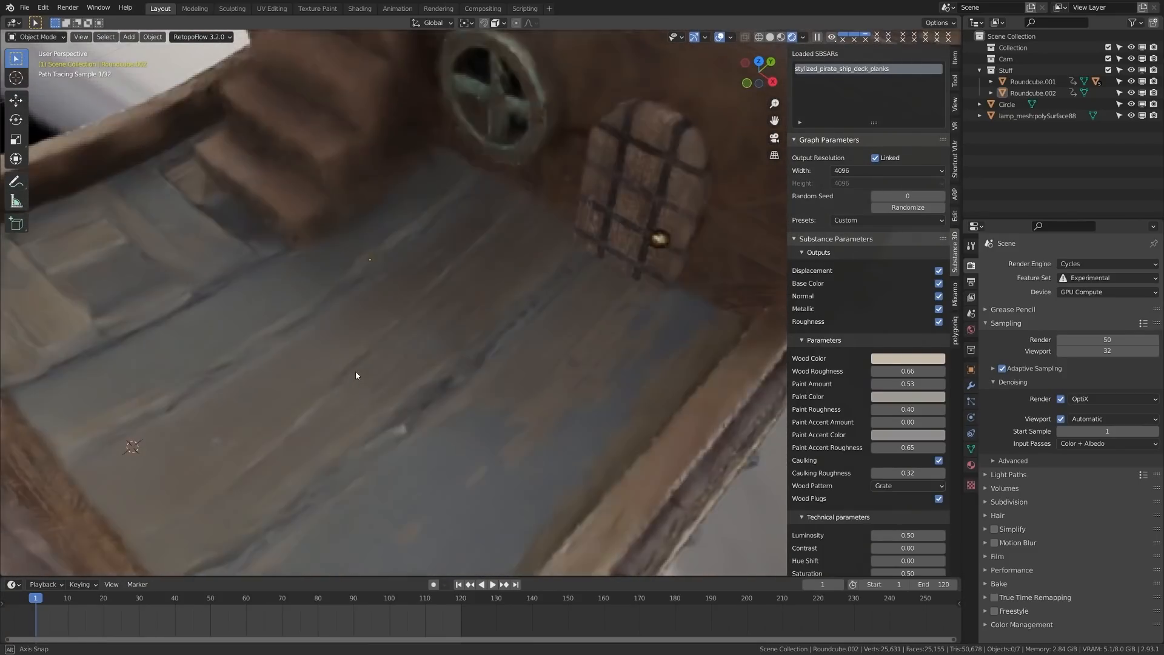
{"action": "scroll", "coordinate": [392, 336], "scroll_direction": "down", "scroll_amount": 7}
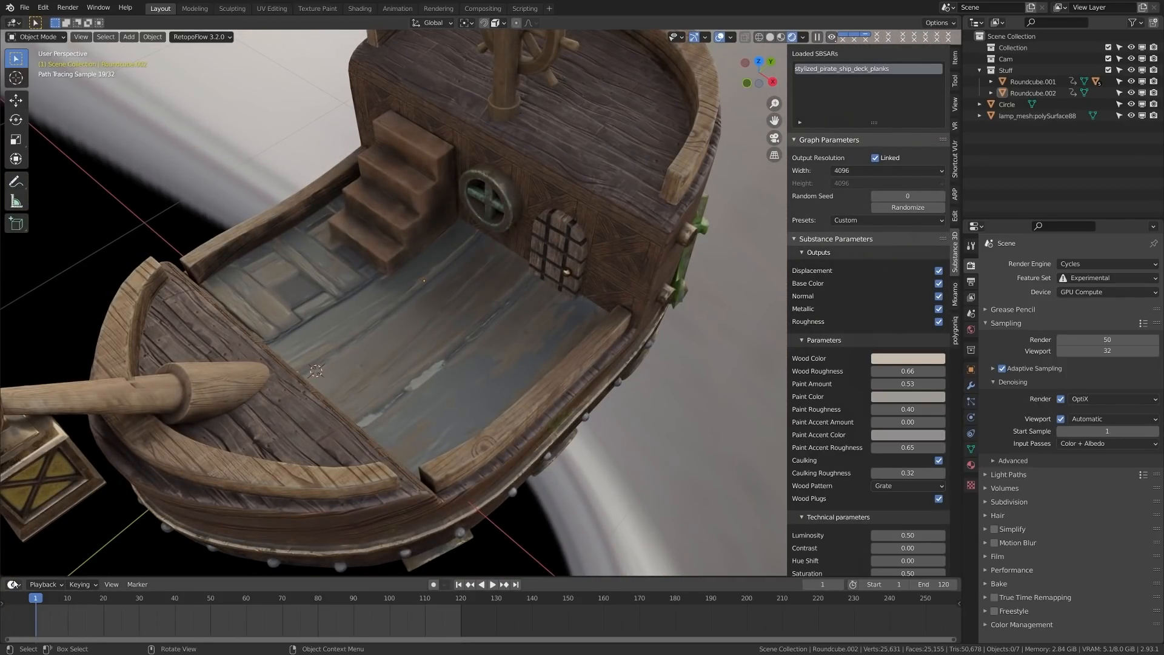
- Split the 3D viewport, turn the new area into a UV Editor and display Base Color.tga in it
{"action": "mouse_move", "coordinate": [4, 574]}
{"action": "left_mouse_down"}
{"action": "mouse_move", "coordinate": [452, 572]}
{"action": "mouse_move", "coordinate": [367, 571]}
{"action": "left_mouse_up"}
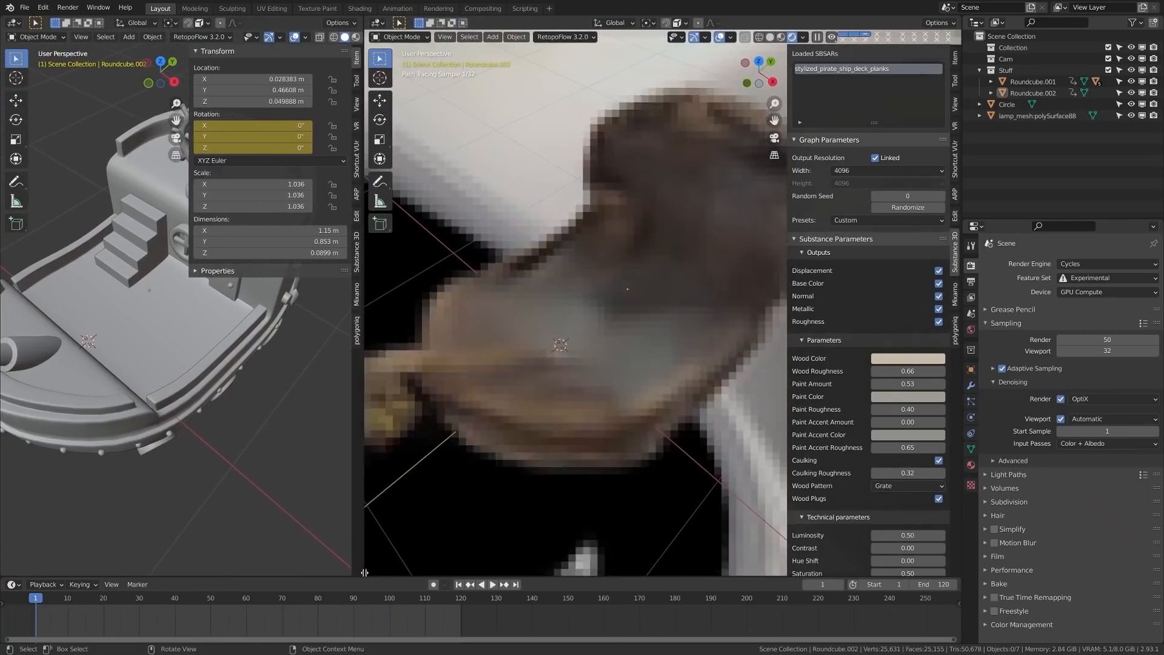
{"action": "left_click", "coordinate": [13, 22]}
{"action": "left_click", "coordinate": [40, 66]}
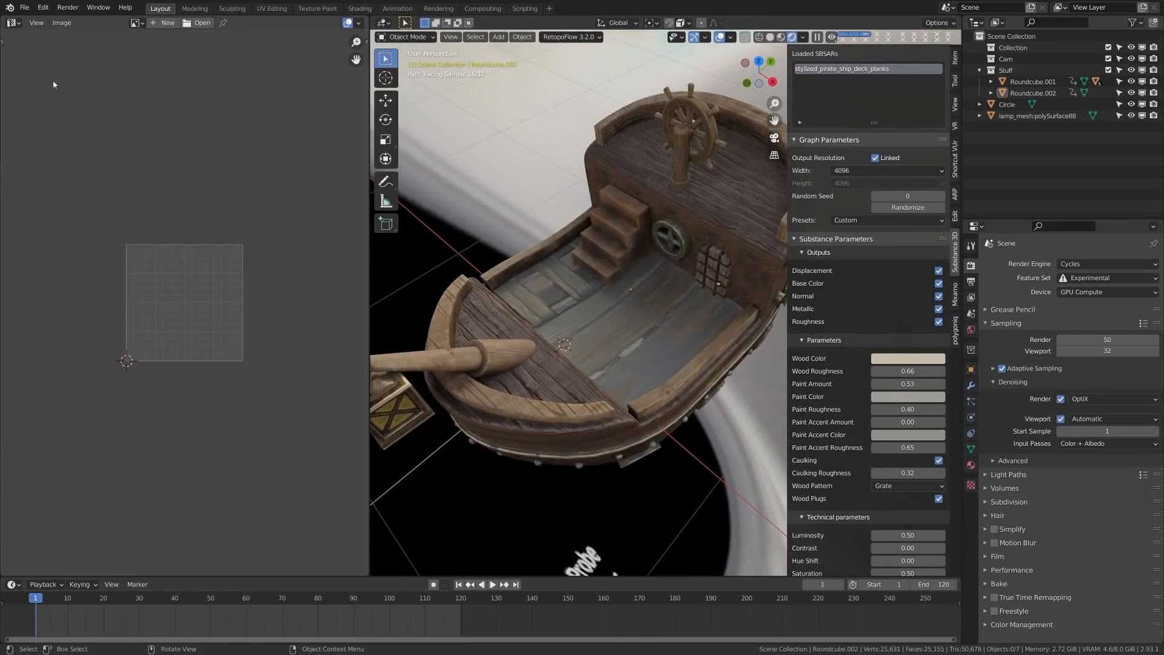
{"action": "left_click", "coordinate": [136, 22]}
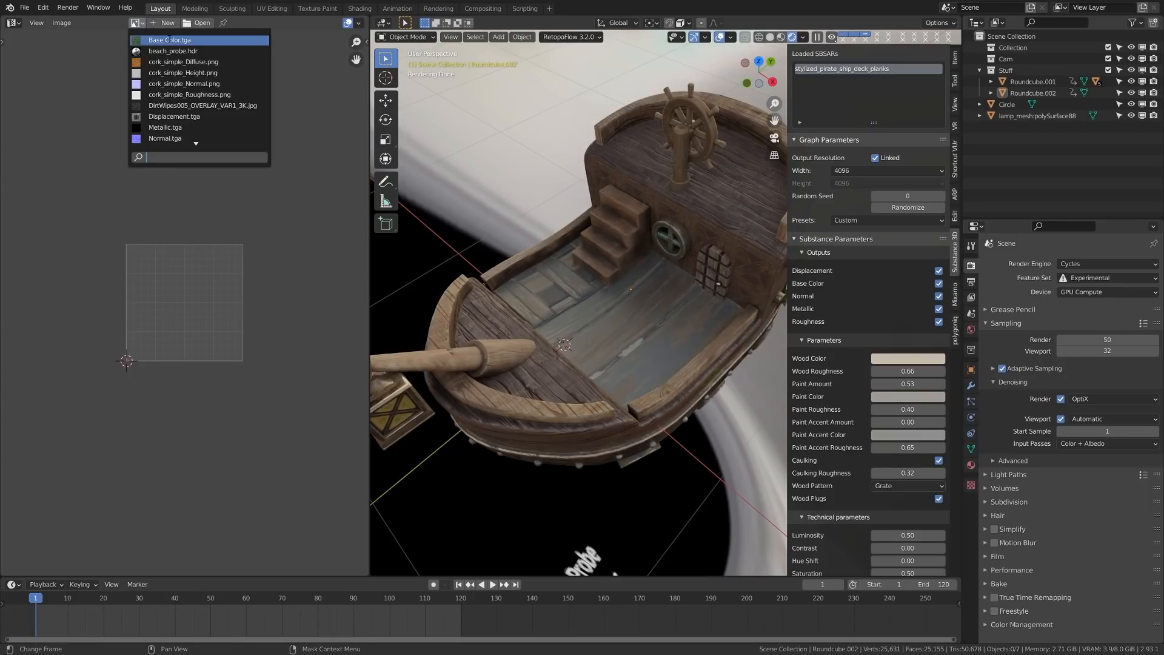
{"action": "left_click", "coordinate": [168, 40]}
{"action": "scroll", "coordinate": [208, 330], "scroll_direction": "up", "scroll_amount": 2}
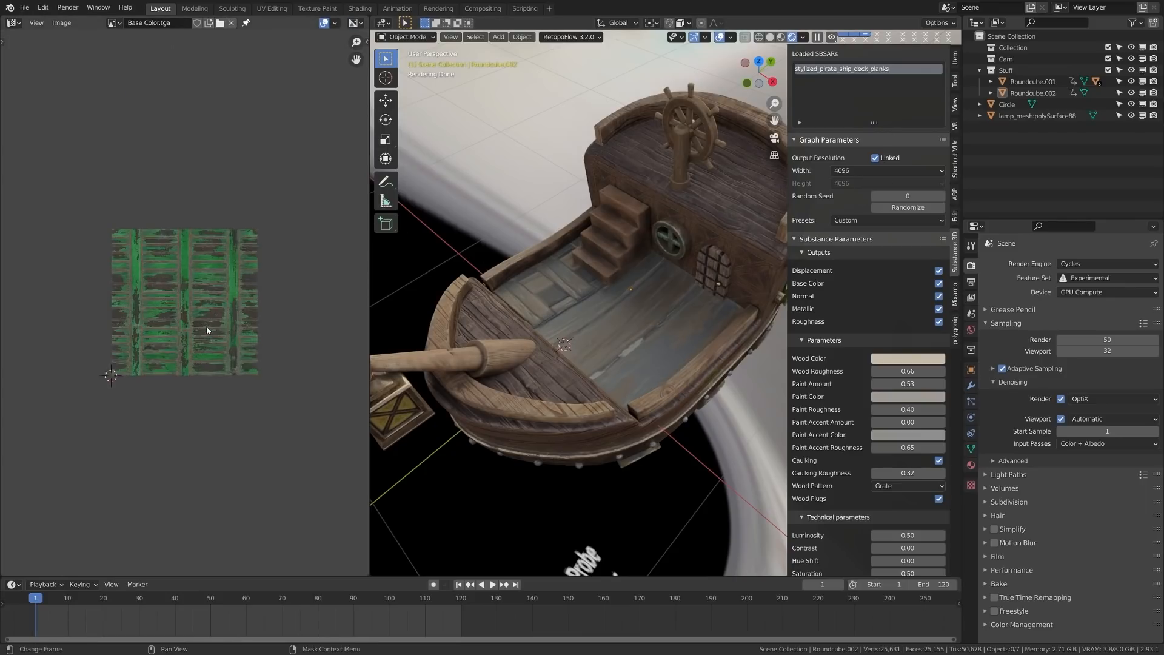
- Select all of the deck floor's faces in Edit Mode and scale up their UVs to roughly the size of the Base Color texture
{"action": "left_click", "coordinate": [606, 327]}
{"action": "key", "text": "Tab"}
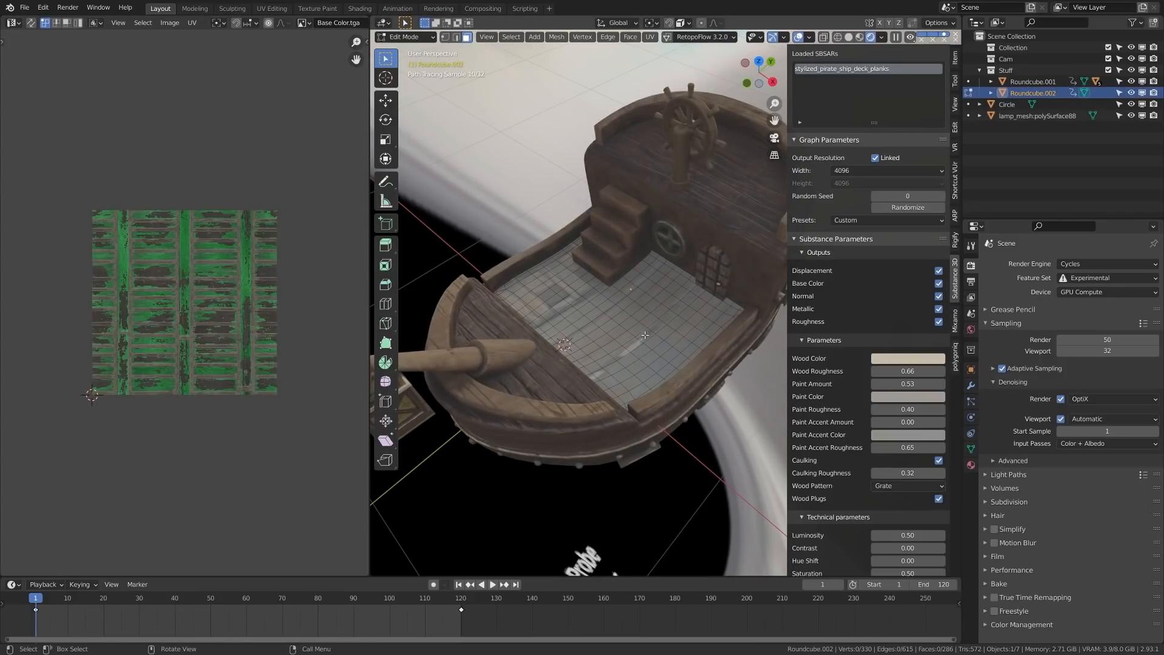
{"action": "key", "text": "a"}
{"action": "scroll", "coordinate": [185, 411], "scroll_direction": "up", "scroll_amount": 3}
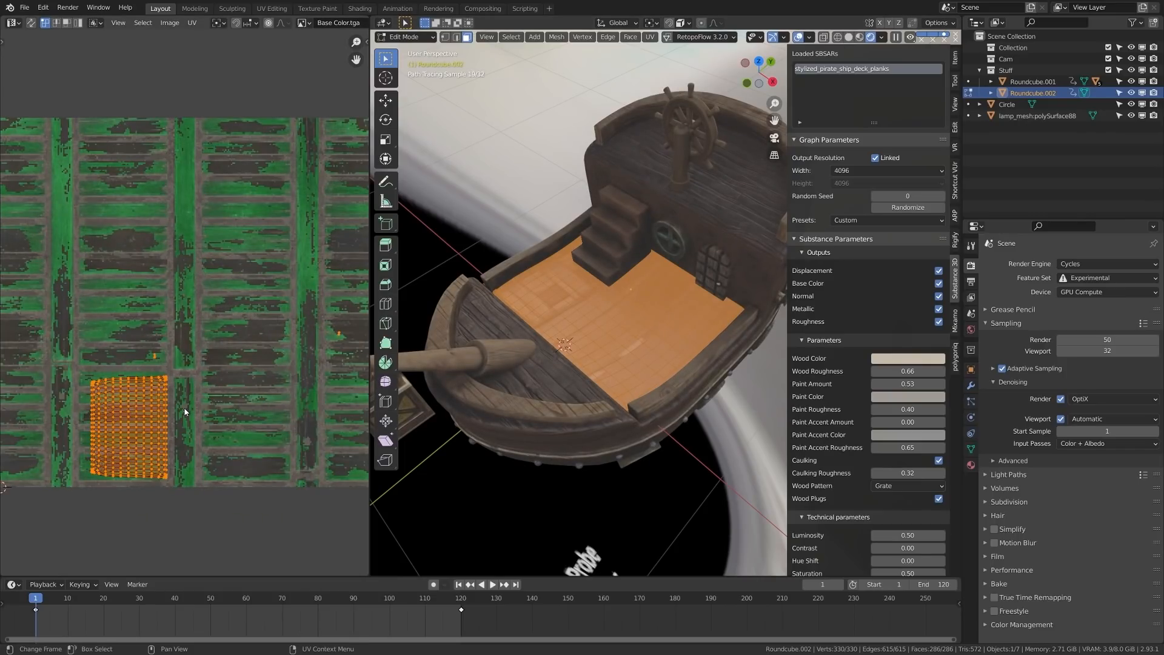
{"action": "key", "text": "s"}
{"action": "left_click", "coordinate": [630, 334]}
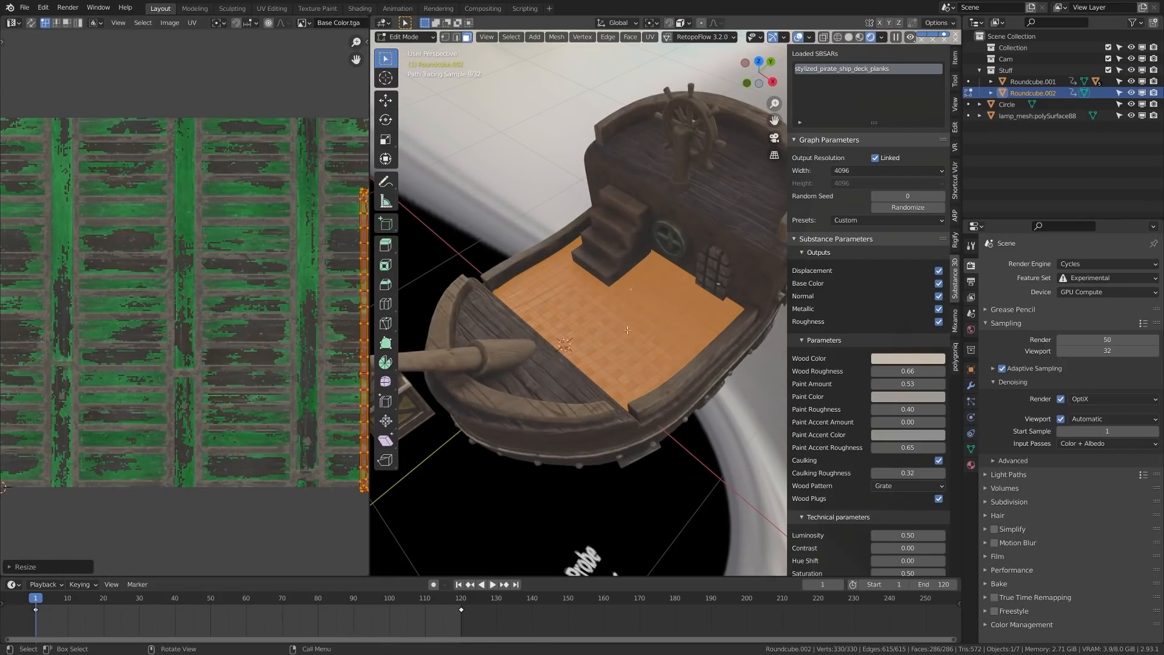
{"action": "scroll", "coordinate": [98, 418], "scroll_direction": "down", "scroll_amount": 8}
{"action": "key", "text": "s"}
{"action": "left_click", "coordinate": [328, 364]}
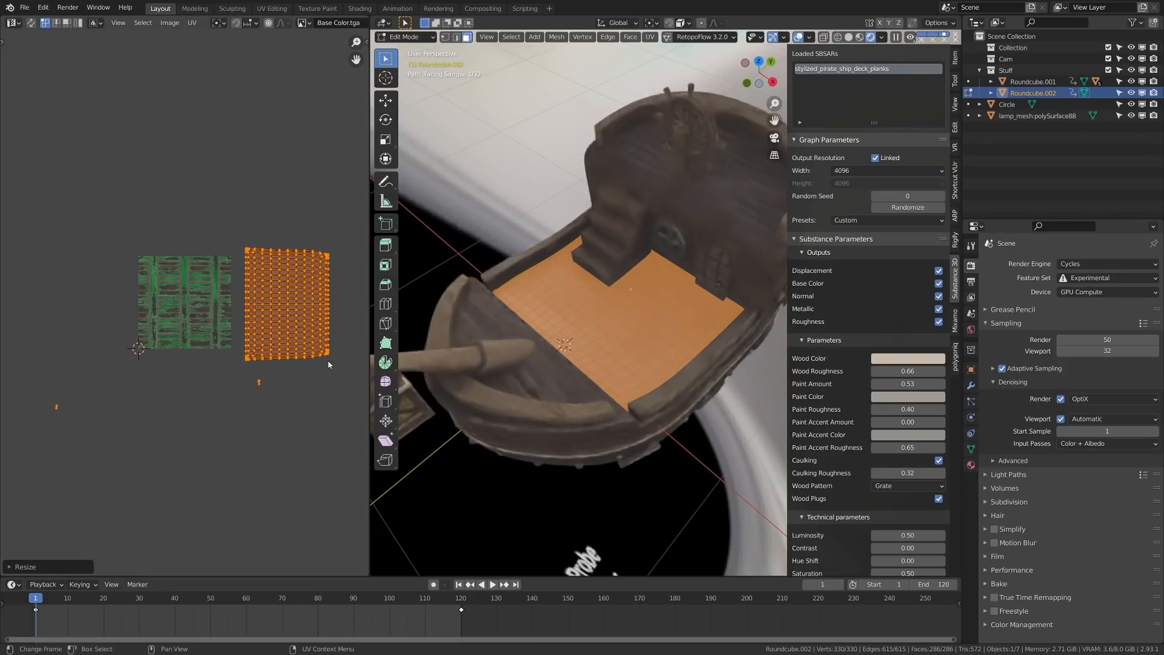
{"action": "key", "text": "Tab"}
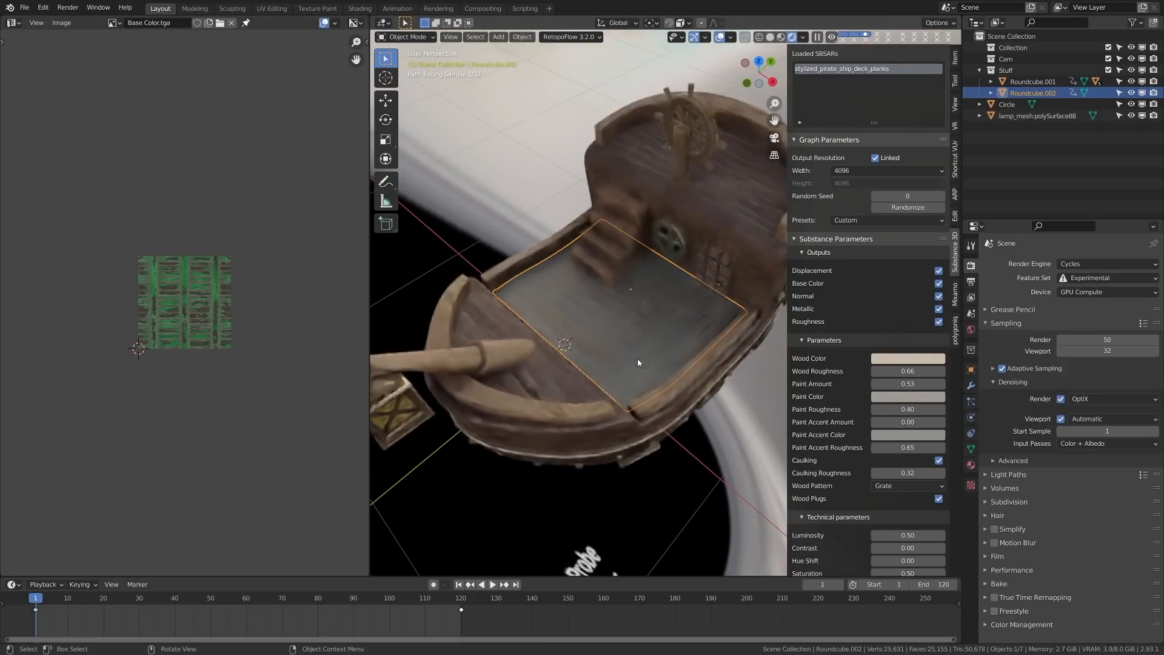
{"action": "scroll", "coordinate": [638, 358], "scroll_direction": "up", "scroll_amount": 5}
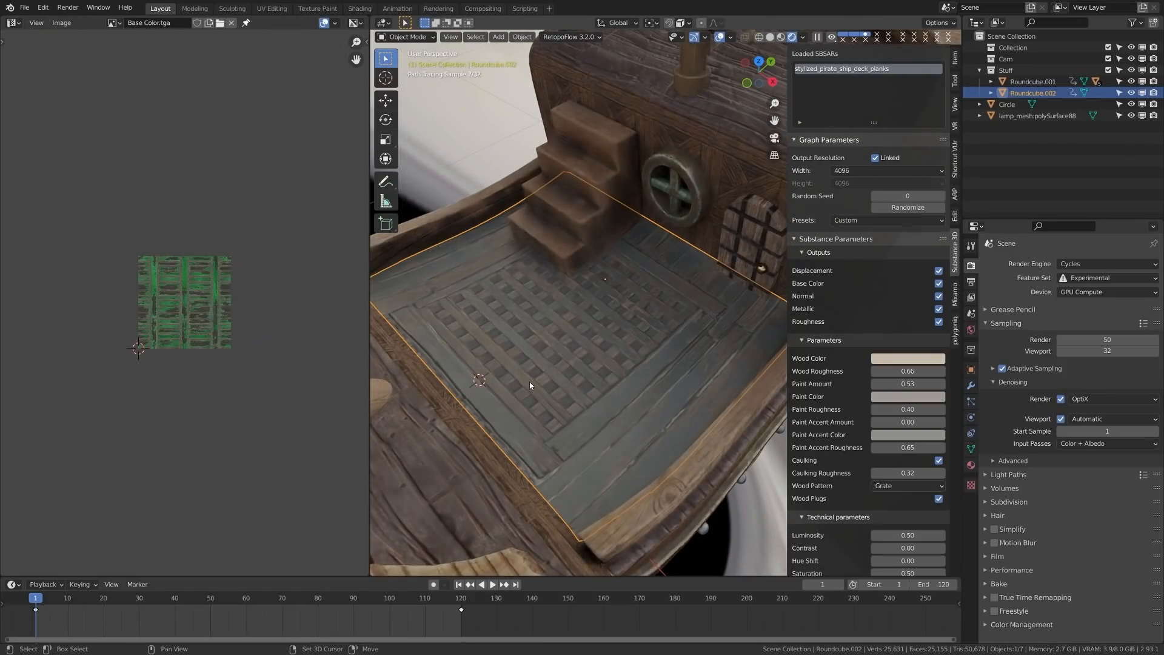
{"action": "middle_click_drag", "start_coordinate": [529, 382], "coordinate": [535, 381], "text": "shift"}
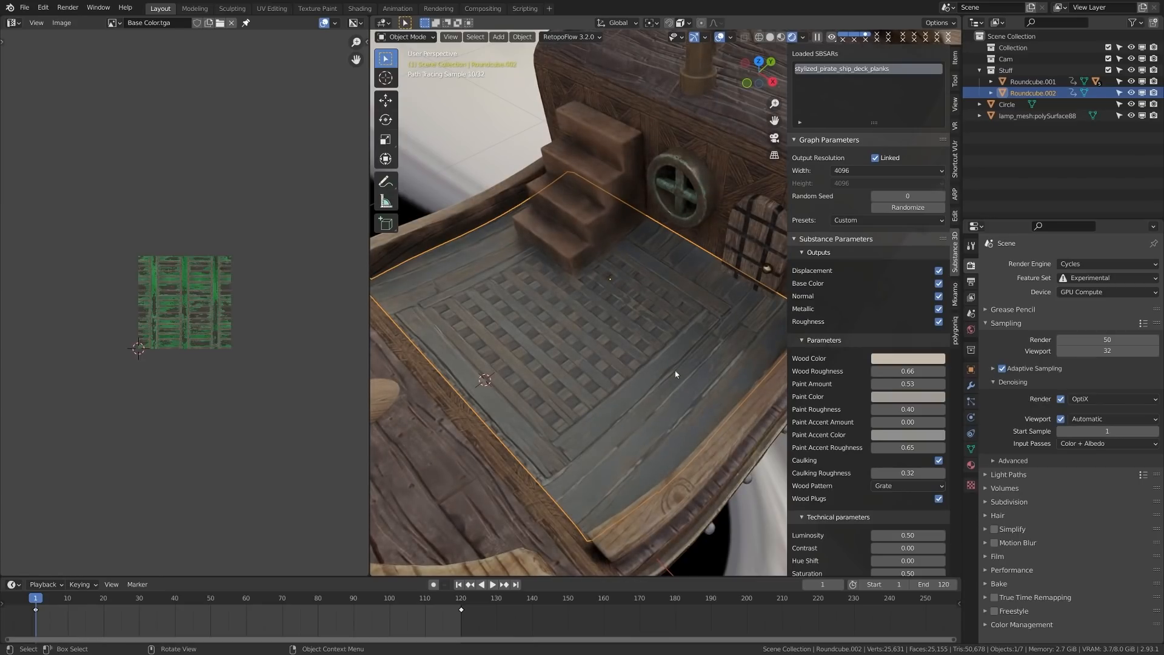
- Apply the Deck Planks preset to the deck material and reload the Rendered viewport by passing through Solid shading
{"action": "left_click", "coordinate": [865, 220]}
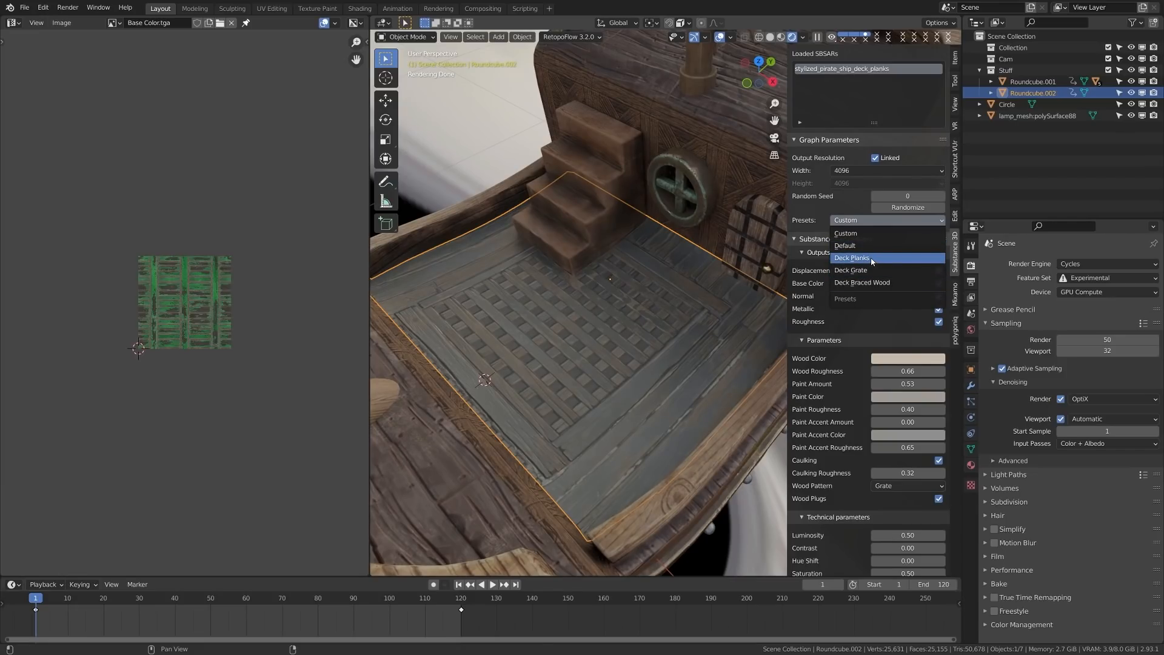
{"action": "left_click", "coordinate": [852, 257]}
{"action": "key", "text": "z"}
{"action": "left_click", "coordinate": [690, 398]}
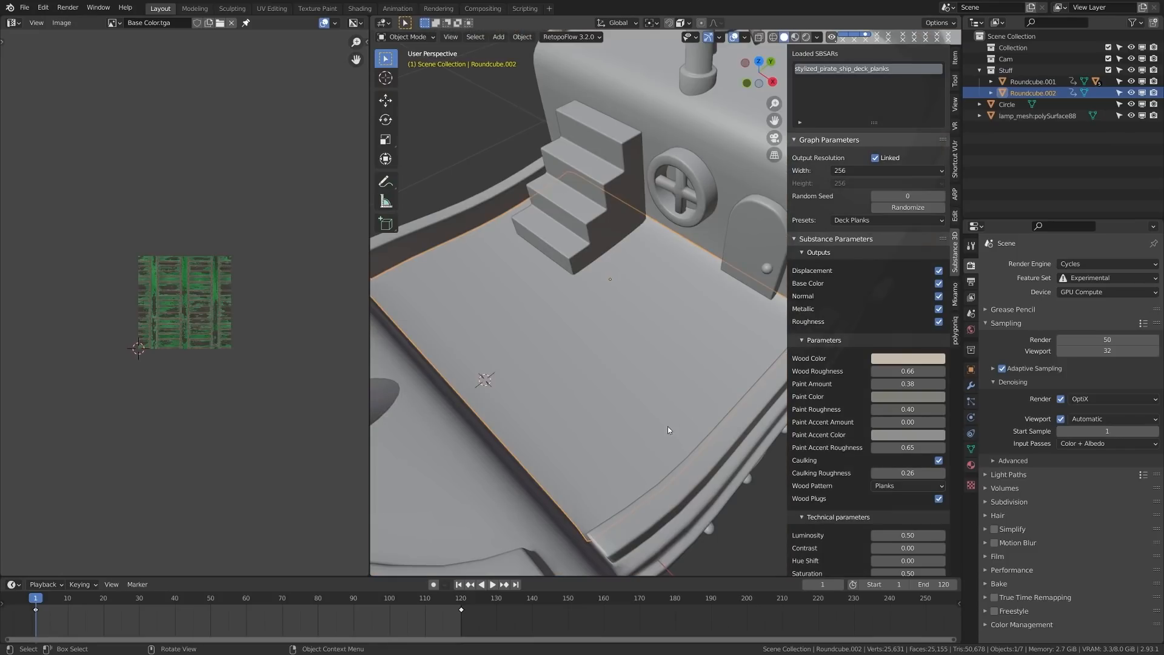
{"action": "key", "text": "alt+a"}
{"action": "scroll", "coordinate": [668, 427], "scroll_direction": "down", "scroll_amount": 3}
{"action": "mouse_move", "coordinate": [668, 427]}
{"action": "middle_mouse_down"}
{"action": "mouse_move", "coordinate": [647, 409]}
{"action": "mouse_move", "coordinate": [663, 413]}
{"action": "middle_mouse_up"}
{"action": "key", "text": "z"}
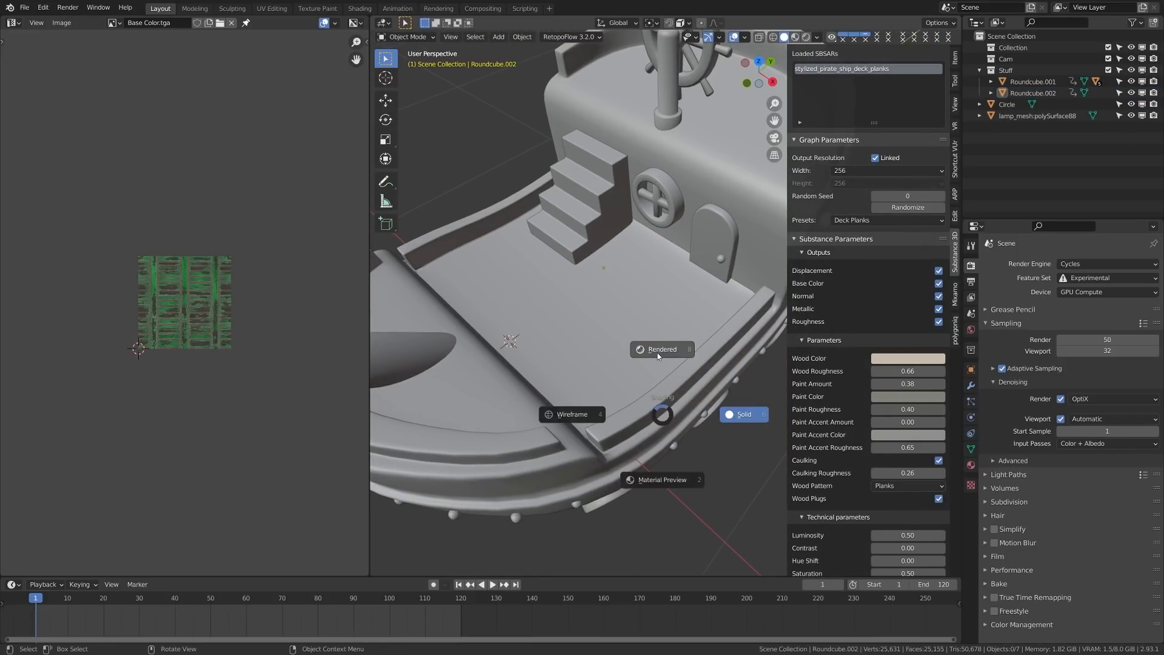
{"action": "left_click", "coordinate": [659, 356]}
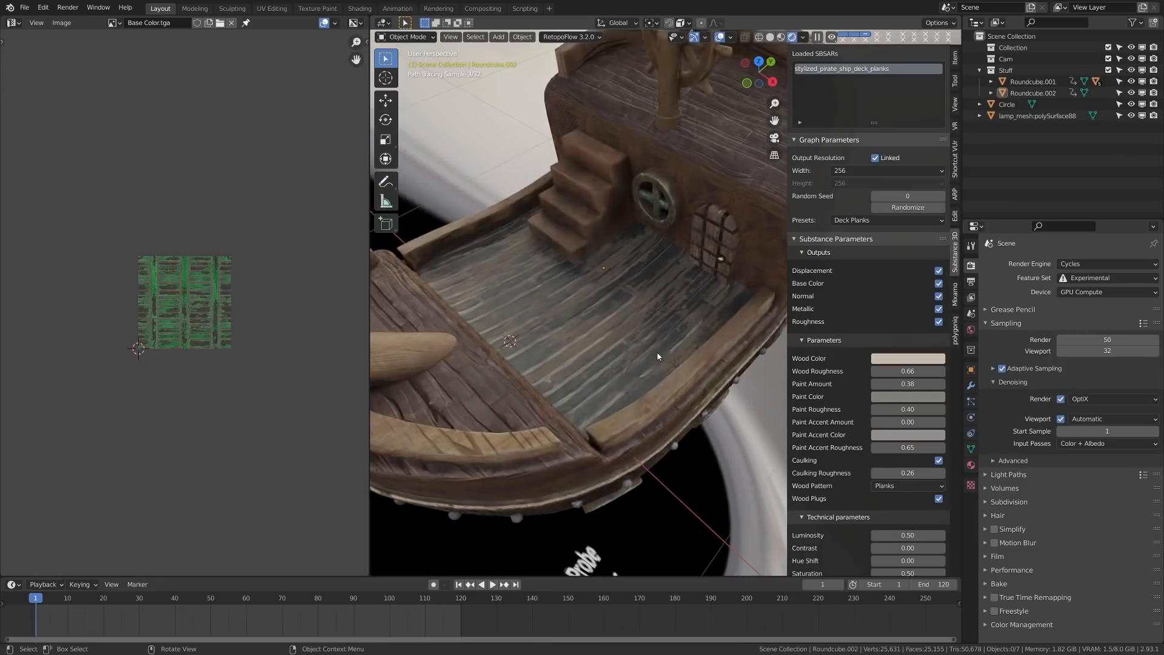
{"action": "scroll", "coordinate": [623, 389], "scroll_direction": "up", "scroll_amount": 1}
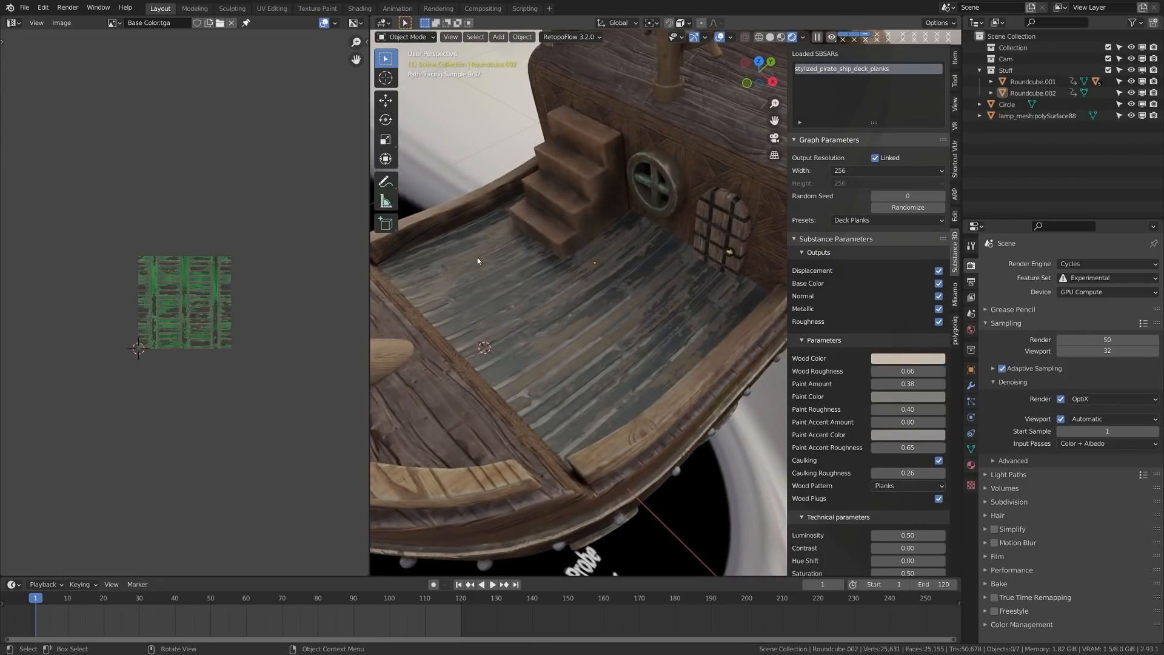
{"action": "middle_click_drag", "start_coordinate": [535, 402], "coordinate": [560, 405]}
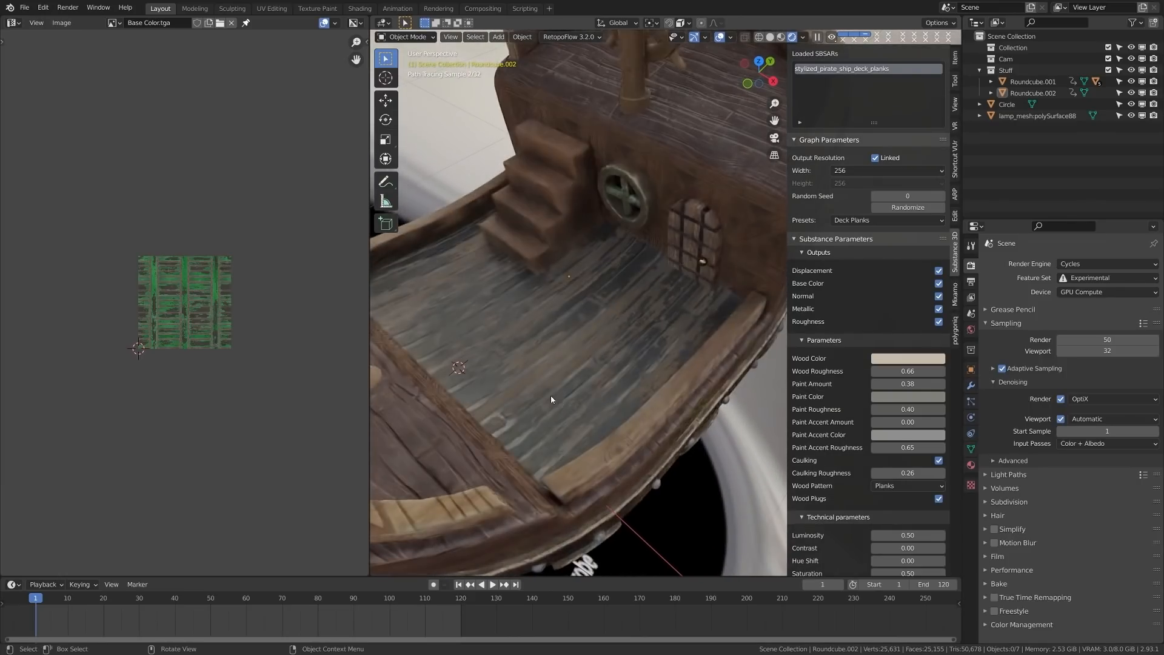
- Save the file with the viewport in Solid shading and merge the UV Editor area back into the 3D viewport
{"action": "key", "text": "z"}
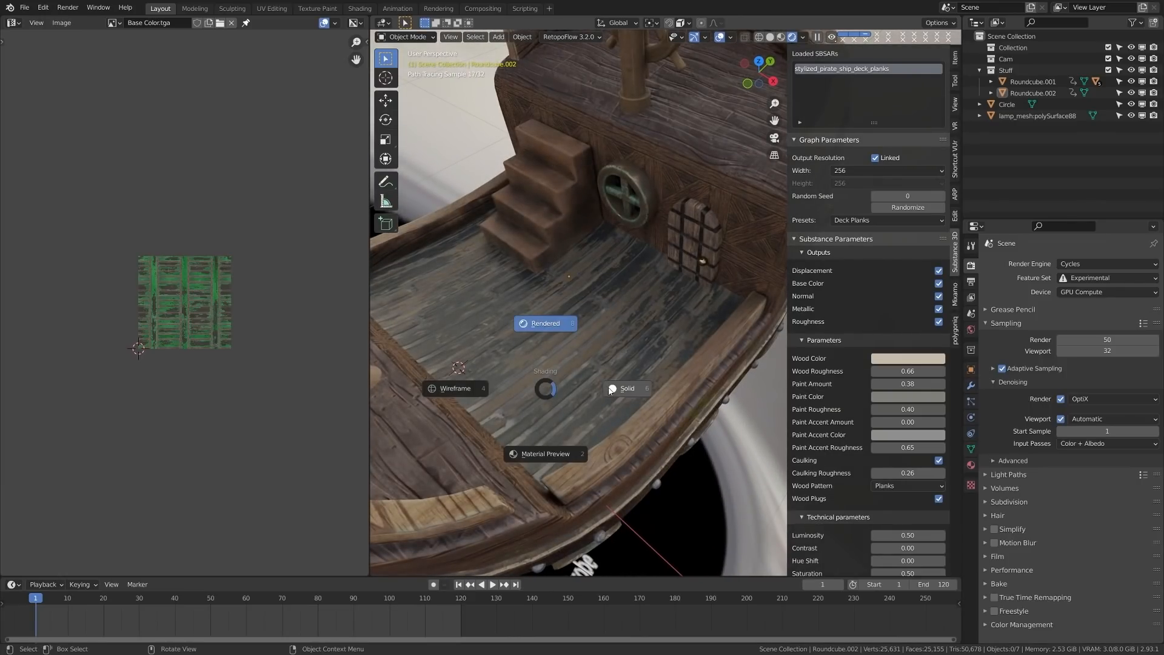
{"action": "left_click", "coordinate": [609, 390]}
{"action": "key", "text": "ctrl+s"}
{"action": "middle_click_drag", "start_coordinate": [681, 403], "coordinate": [695, 412], "text": "shift"}
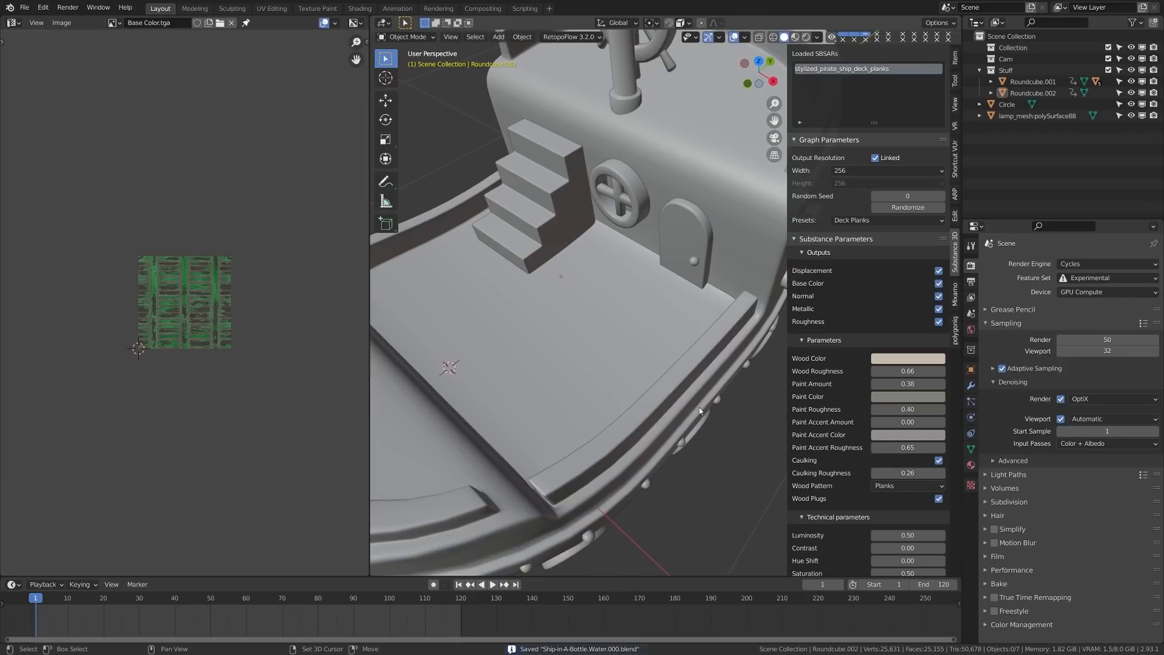
{"action": "left_click_drag", "start_coordinate": [374, 572], "coordinate": [339, 548]}
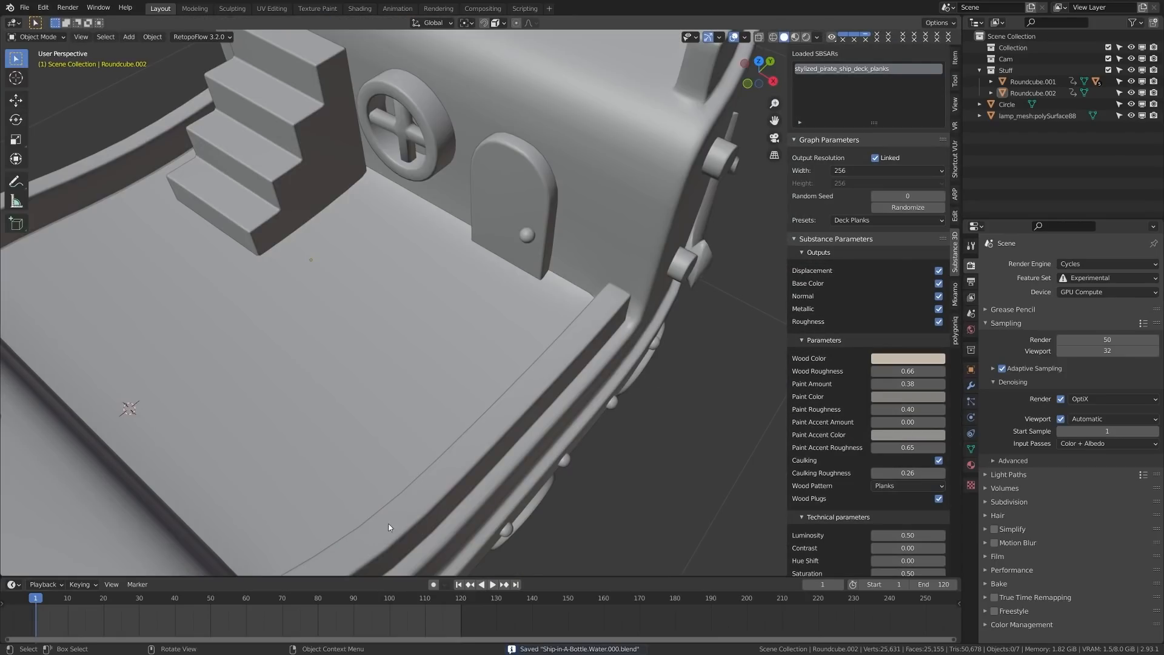
{"action": "middle_click_drag", "start_coordinate": [447, 422], "coordinate": [489, 413], "text": "shift"}
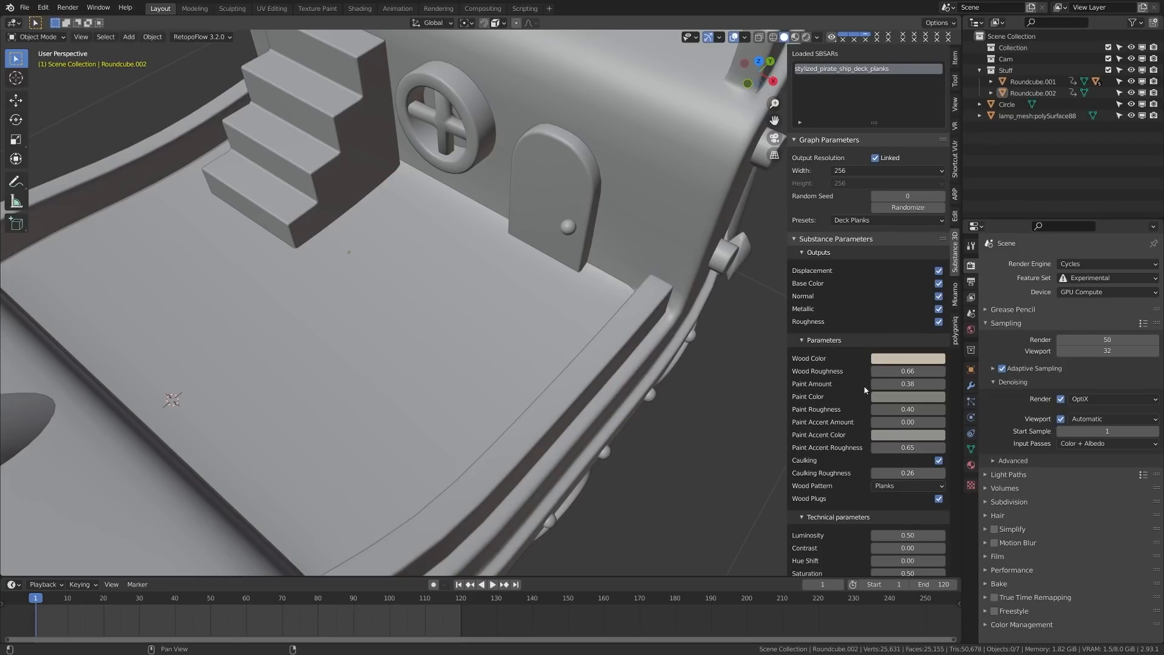
- Collapse the Outputs and Technical parameters groups and choose Planks as the deck material's wood pattern
{"action": "scroll", "coordinate": [866, 390], "scroll_direction": "down", "scroll_amount": 3}
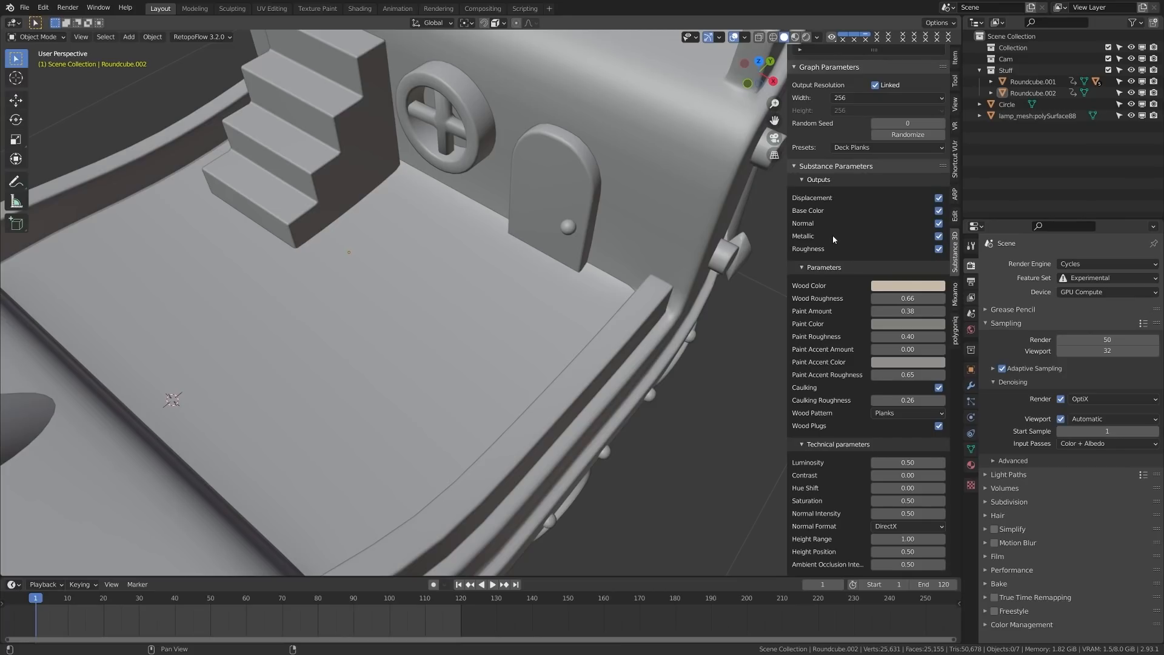
{"action": "left_click", "coordinate": [806, 180]}
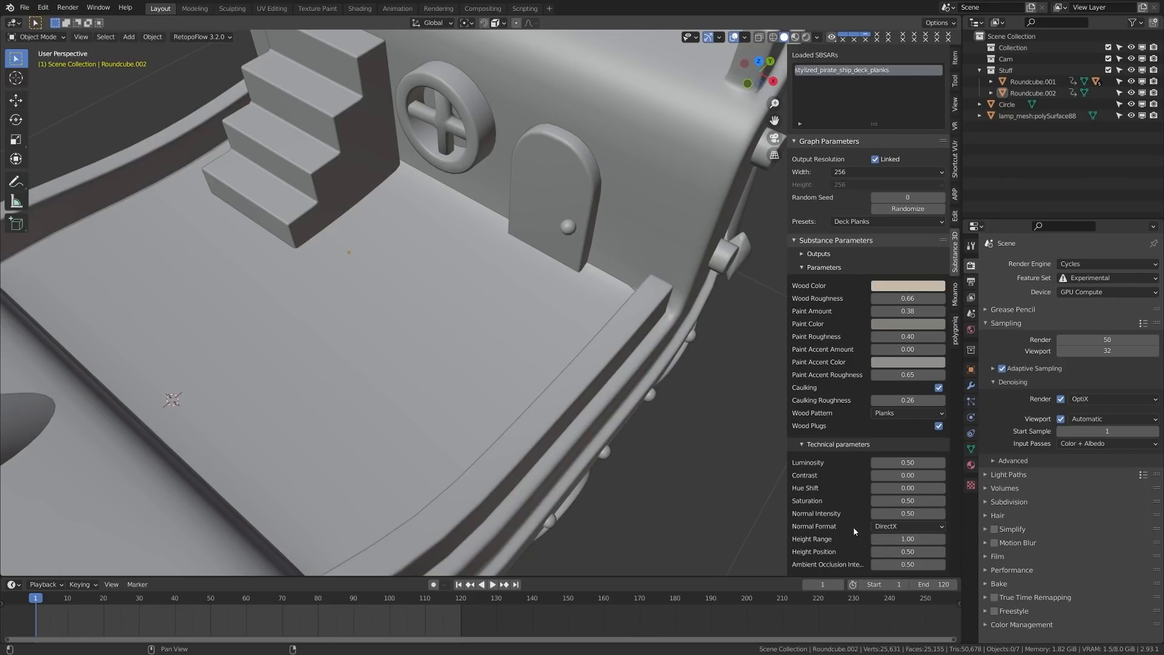
{"action": "left_click", "coordinate": [803, 447]}
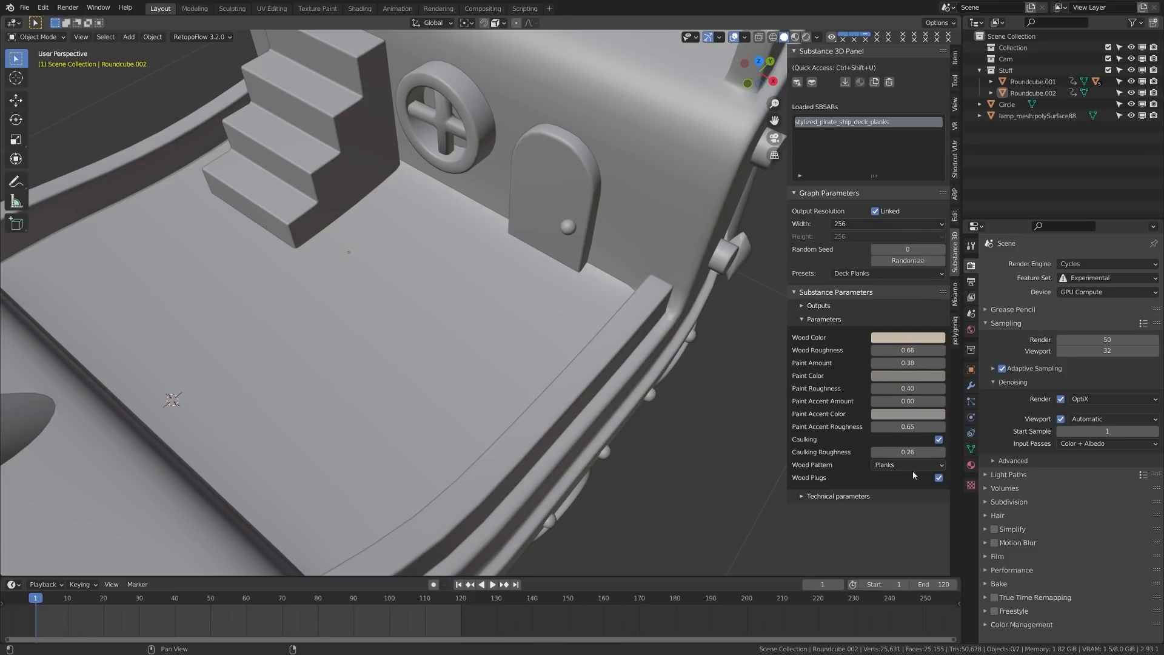
{"action": "left_click", "coordinate": [881, 466]}
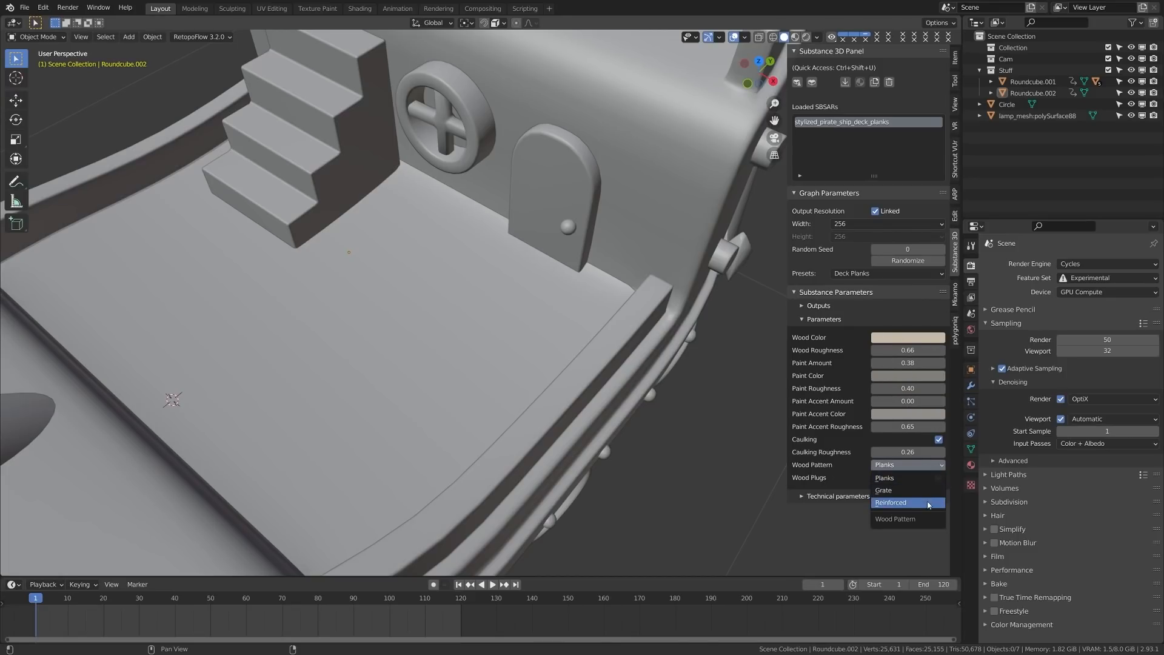
{"action": "left_click", "coordinate": [918, 480]}
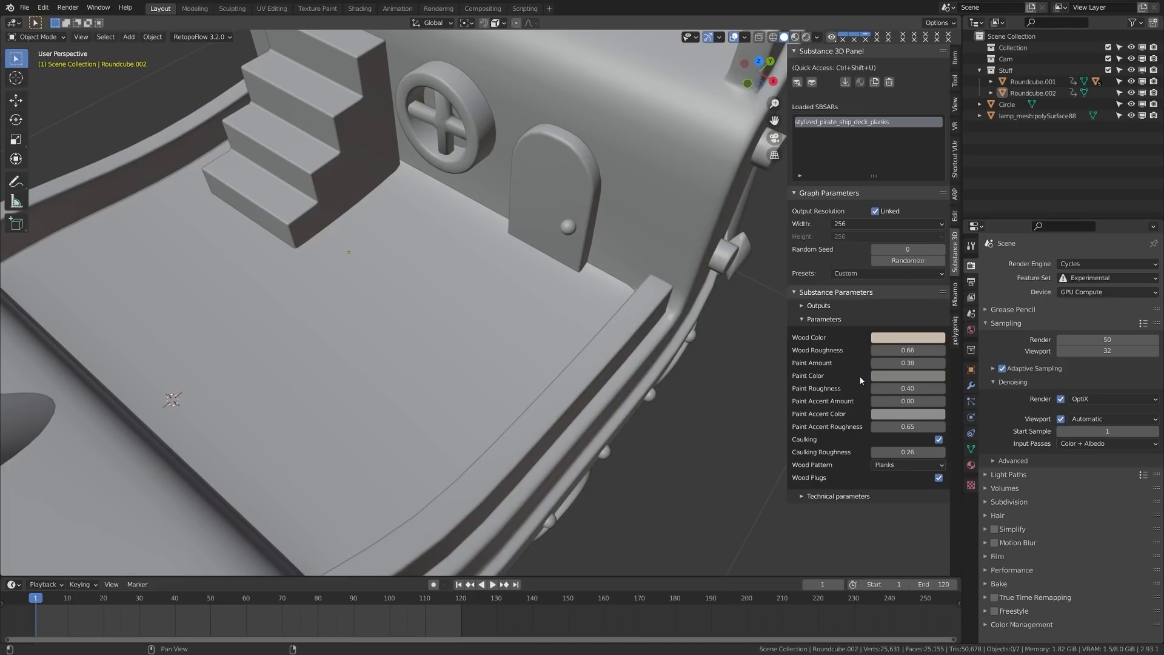
- Set the deck material's paint color to a saturated red with hue 0.007 and reload the Rendered view
{"action": "key", "text": "z"}
{"action": "left_click", "coordinate": [587, 296]}
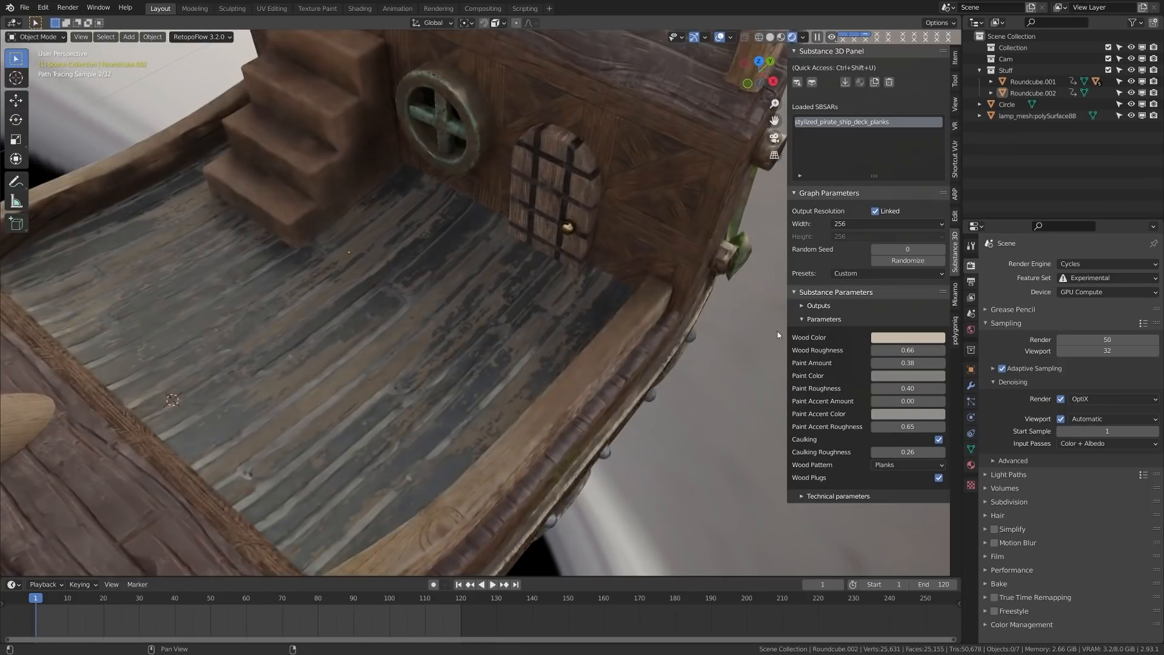
{"action": "middle_click_drag", "start_coordinate": [426, 314], "coordinate": [619, 152]}
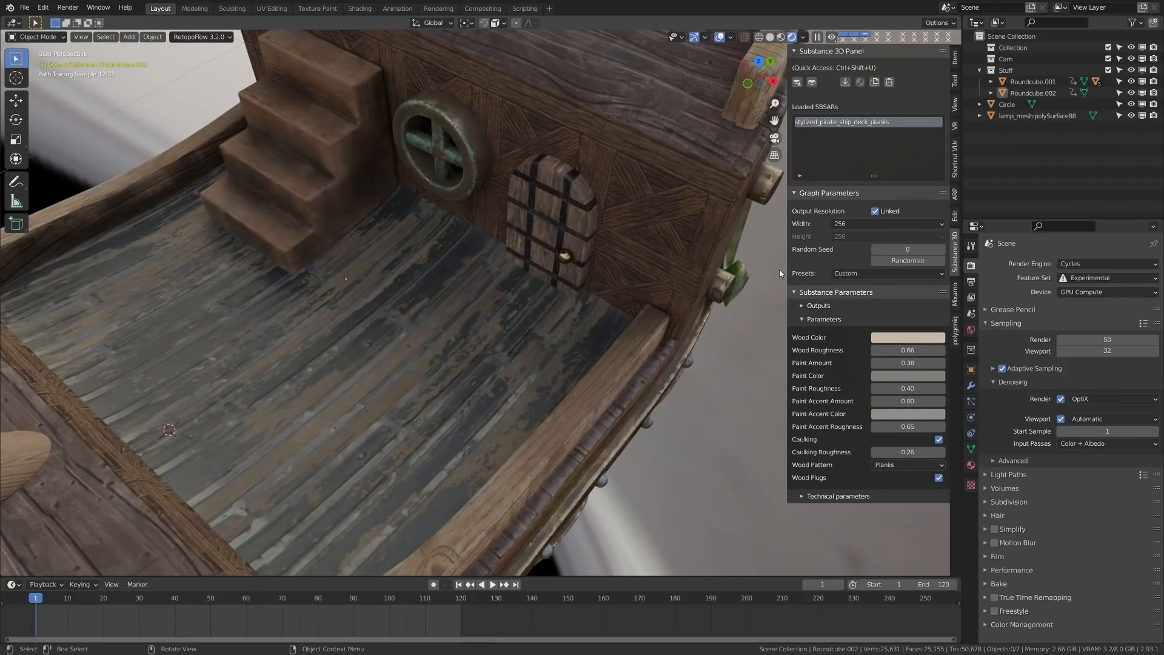
{"action": "left_click", "coordinate": [901, 377]}
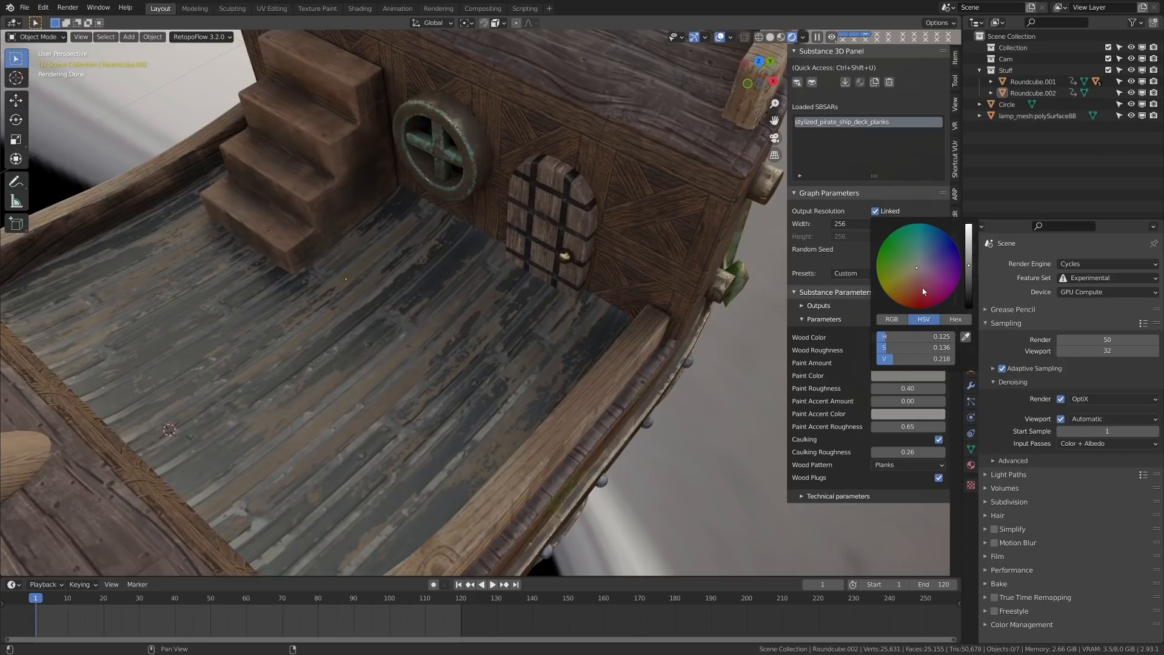
{"action": "left_click_drag", "start_coordinate": [933, 259], "coordinate": [915, 295]}
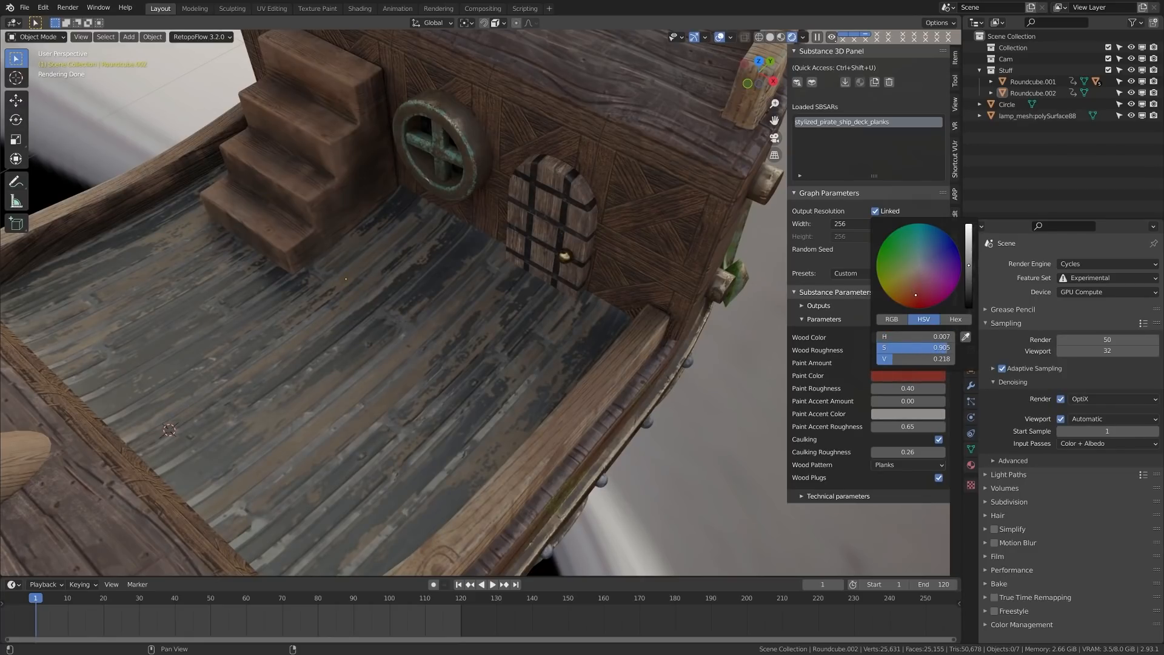
{"action": "key", "text": "z"}
{"action": "left_click", "coordinate": [741, 413]}
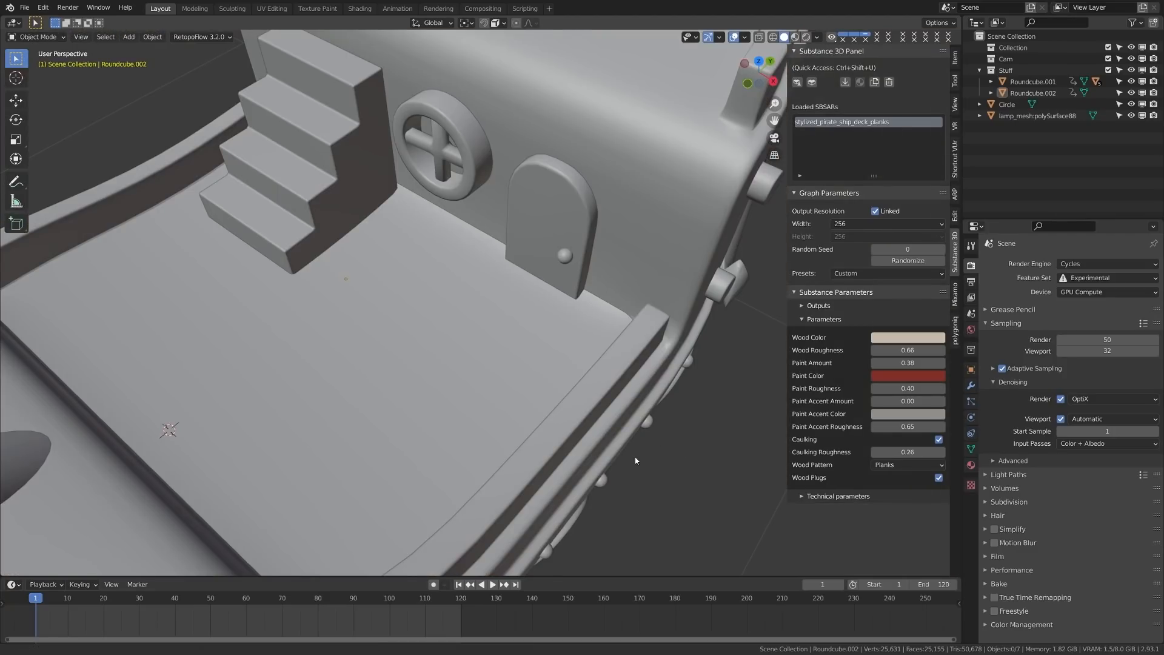
{"action": "key", "text": "z"}
{"action": "left_click", "coordinate": [628, 351]}
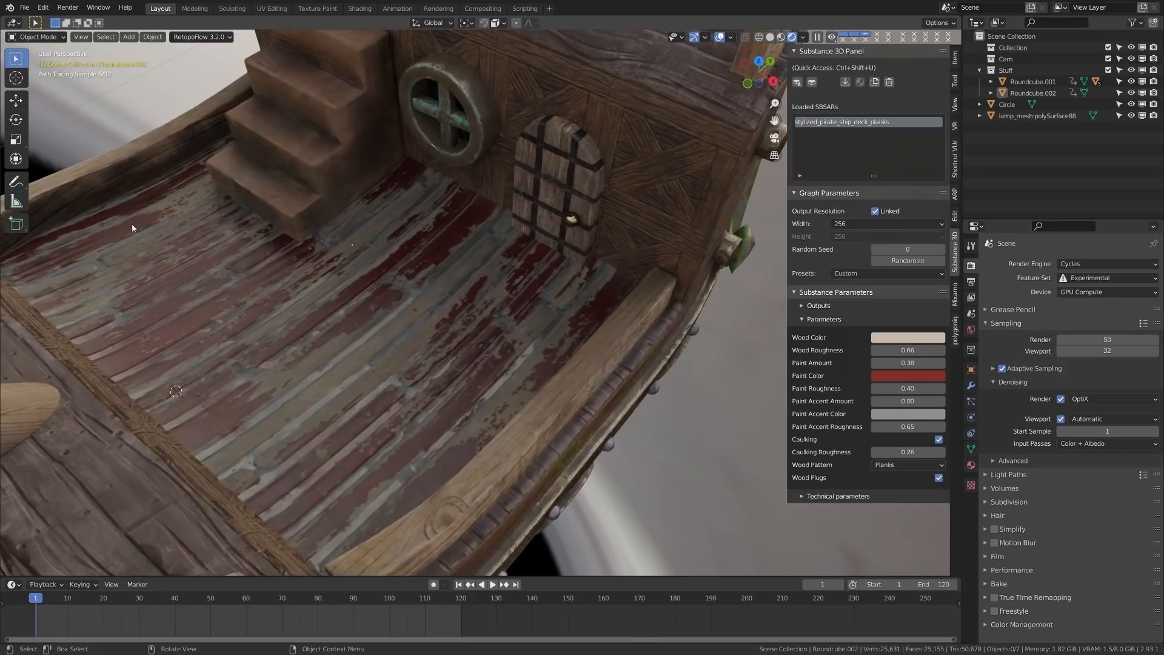
- Set the deck material's paint roughness to 0.25 and its paint amount to 0.6
{"action": "left_click", "coordinate": [912, 389]}
{"action": "key", "text": "BackSpace"}
{"action": "key", "text": "Return"}
{"action": "left_click", "coordinate": [901, 364]}
{"action": "key", "text": "BackSpace"}
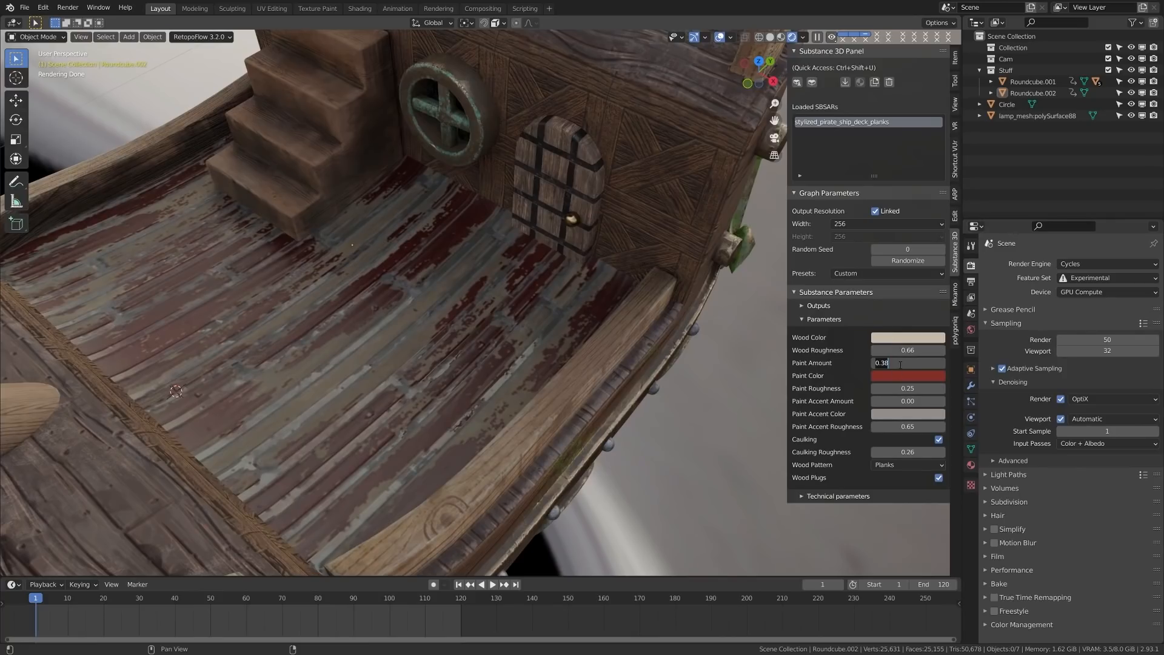
{"action": "type", "text": "0.6"}
{"action": "key", "text": "Return"}
- Reload the Rendered view by passing through Solid shading and examine the paint coverage and gloss on the deck
{"action": "key", "text": "z"}
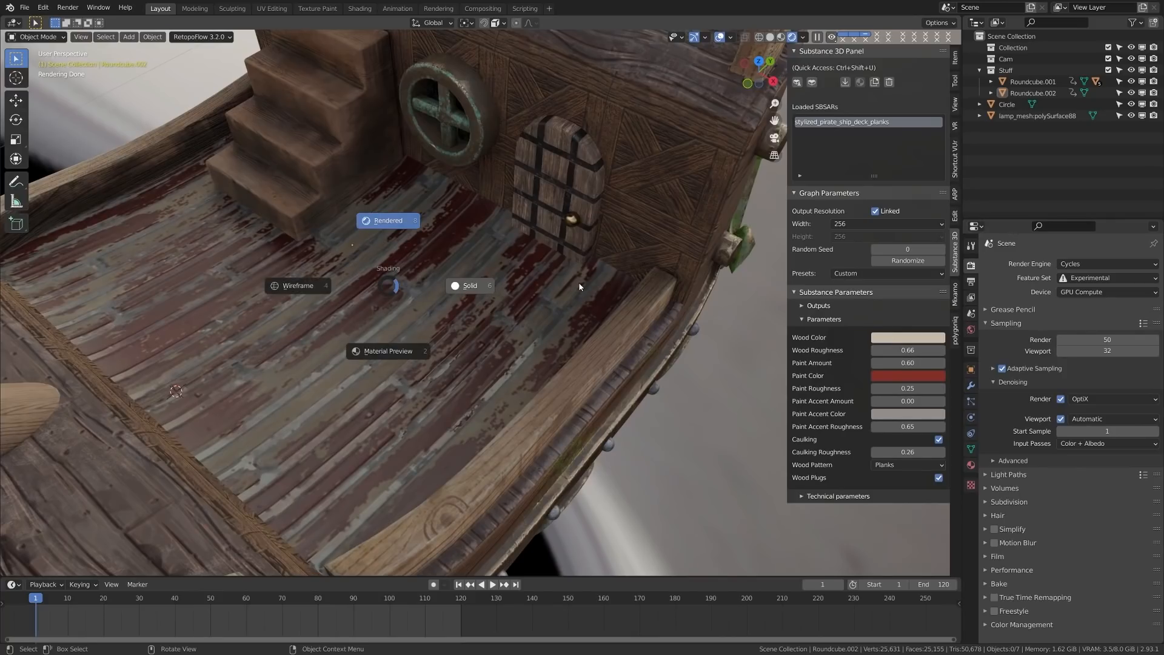
{"action": "left_click", "coordinate": [580, 287]}
{"action": "mouse_move", "coordinate": [517, 403]}
{"action": "middle_mouse_down", "text": "shift"}
{"action": "mouse_move", "coordinate": [532, 407]}
{"action": "mouse_move", "coordinate": [514, 384]}
{"action": "middle_mouse_up", "text": "shift"}
{"action": "key", "text": "z"}
{"action": "left_click", "coordinate": [508, 363]}
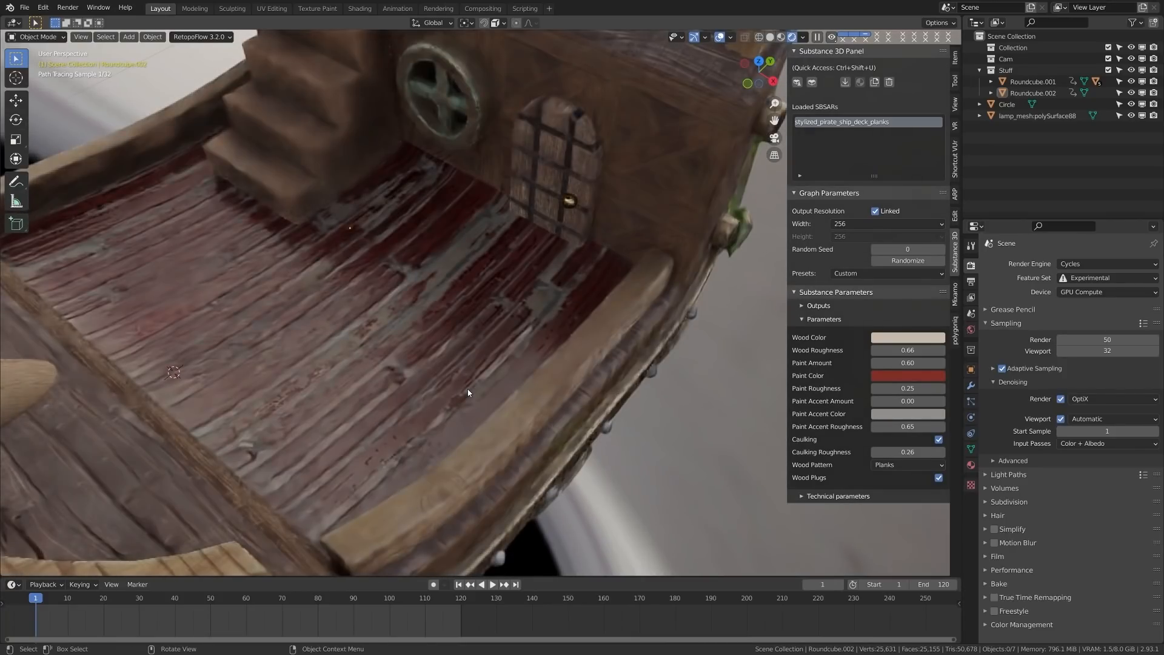
{"action": "middle_click_drag", "start_coordinate": [384, 382], "coordinate": [405, 385], "text": "shift"}
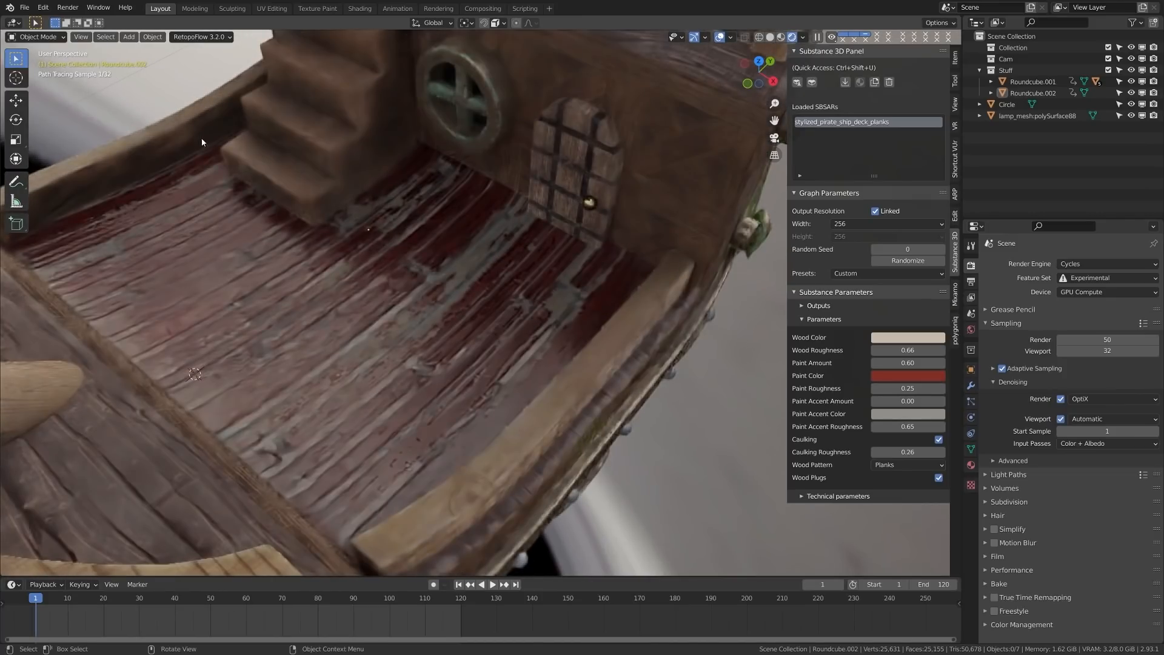
{"action": "middle_click_drag", "start_coordinate": [529, 295], "coordinate": [515, 318], "text": "shift"}
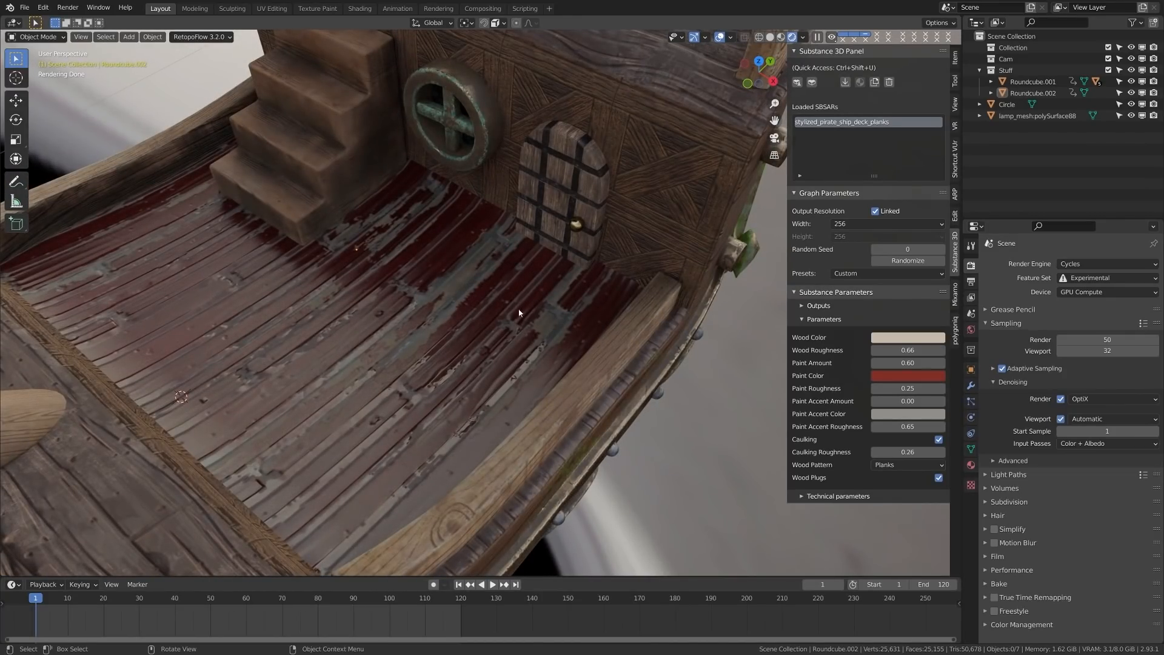
- Set the wood color to a reddish brown with hue 0.042, saturation 0.834 and value 0.232, and reload the Rendered view
{"action": "left_click", "coordinate": [905, 342]}
{"action": "left_click_drag", "start_coordinate": [919, 244], "coordinate": [909, 251]}
{"action": "left_click_drag", "start_coordinate": [969, 203], "coordinate": [969, 226]}
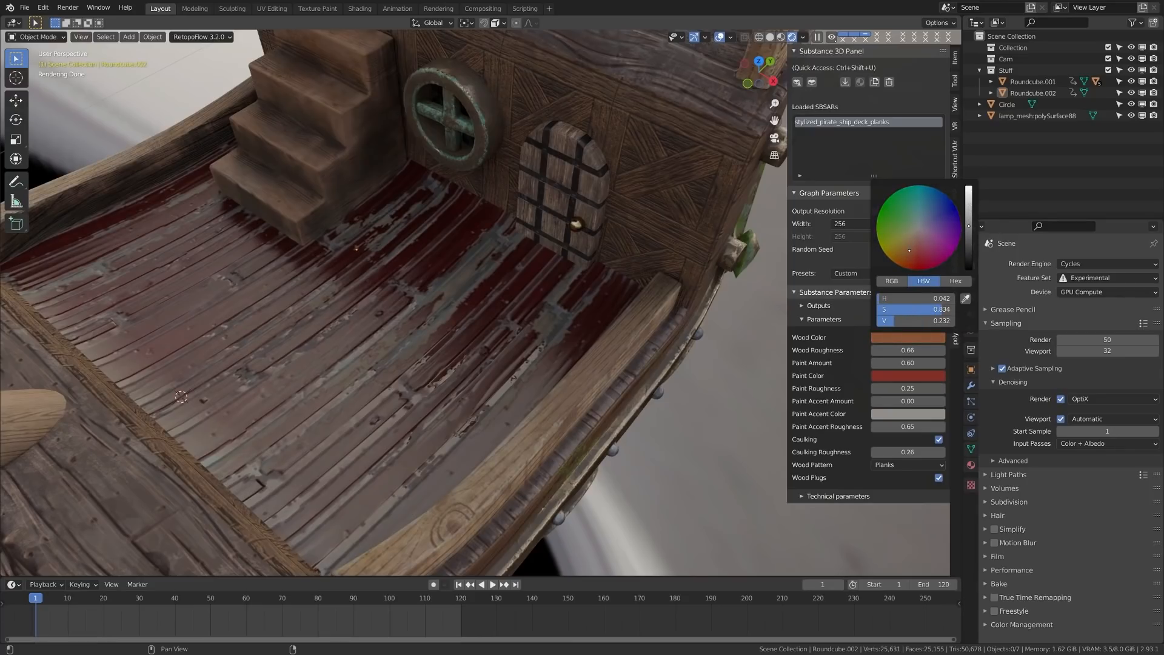
{"action": "key", "text": "z"}
{"action": "left_click", "coordinate": [716, 409]}
{"action": "key", "text": "z"}
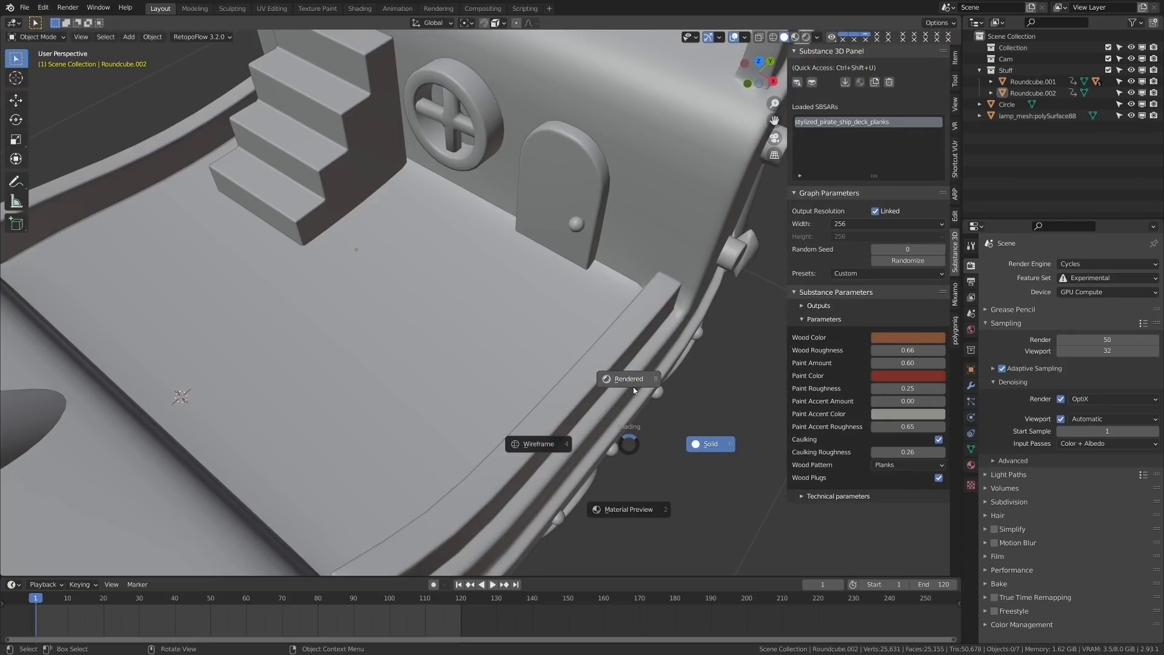
{"action": "left_click", "coordinate": [634, 390]}
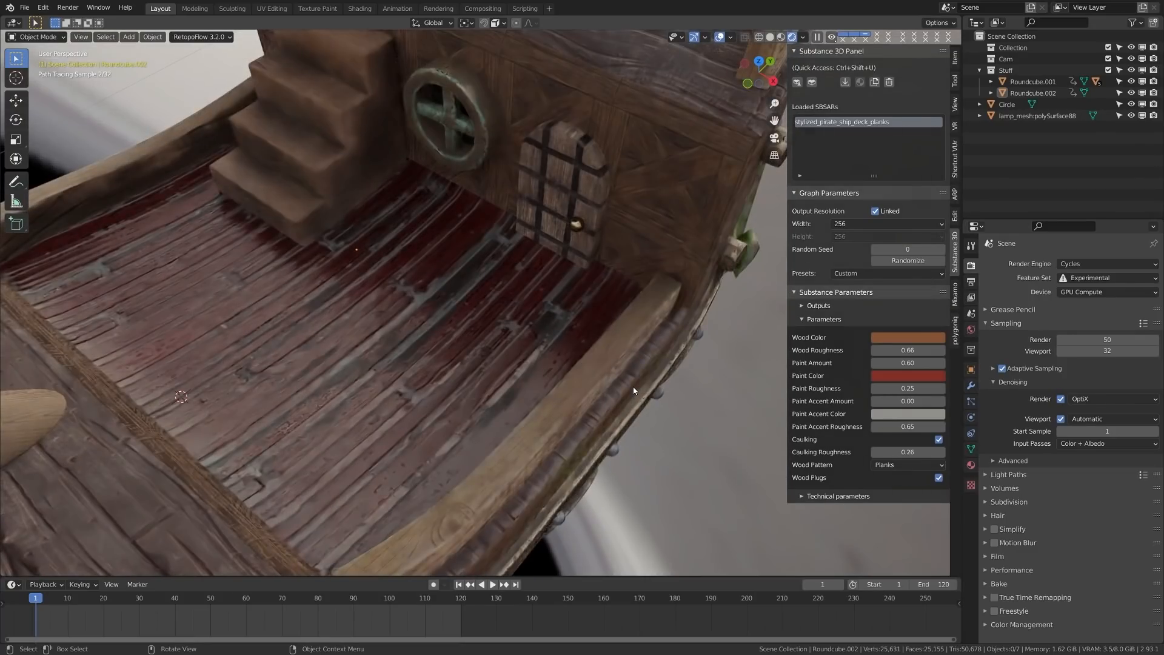
- Examine the whole pirate ship from several angles in Rendered shading to judge the deck's colors
{"action": "scroll", "coordinate": [539, 359], "scroll_direction": "down", "scroll_amount": 5}
{"action": "scroll", "coordinate": [538, 357], "scroll_direction": "down", "scroll_amount": 1}
{"action": "mouse_move", "coordinate": [545, 361]}
{"action": "middle_mouse_down"}
{"action": "mouse_move", "coordinate": [532, 341]}
{"action": "mouse_move", "coordinate": [577, 341]}
{"action": "mouse_move", "coordinate": [555, 346]}
{"action": "middle_mouse_up"}
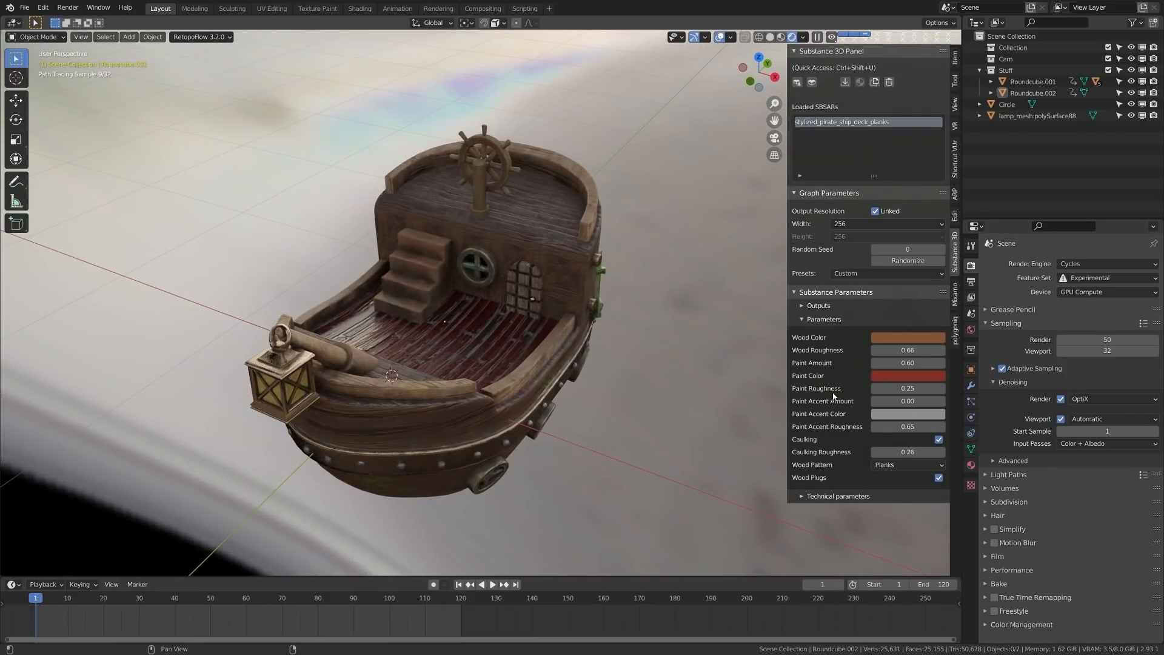
{"action": "mouse_move", "coordinate": [617, 417]}
{"action": "middle_mouse_down"}
{"action": "mouse_move", "coordinate": [619, 402]}
{"action": "mouse_move", "coordinate": [635, 410]}
{"action": "middle_mouse_up"}
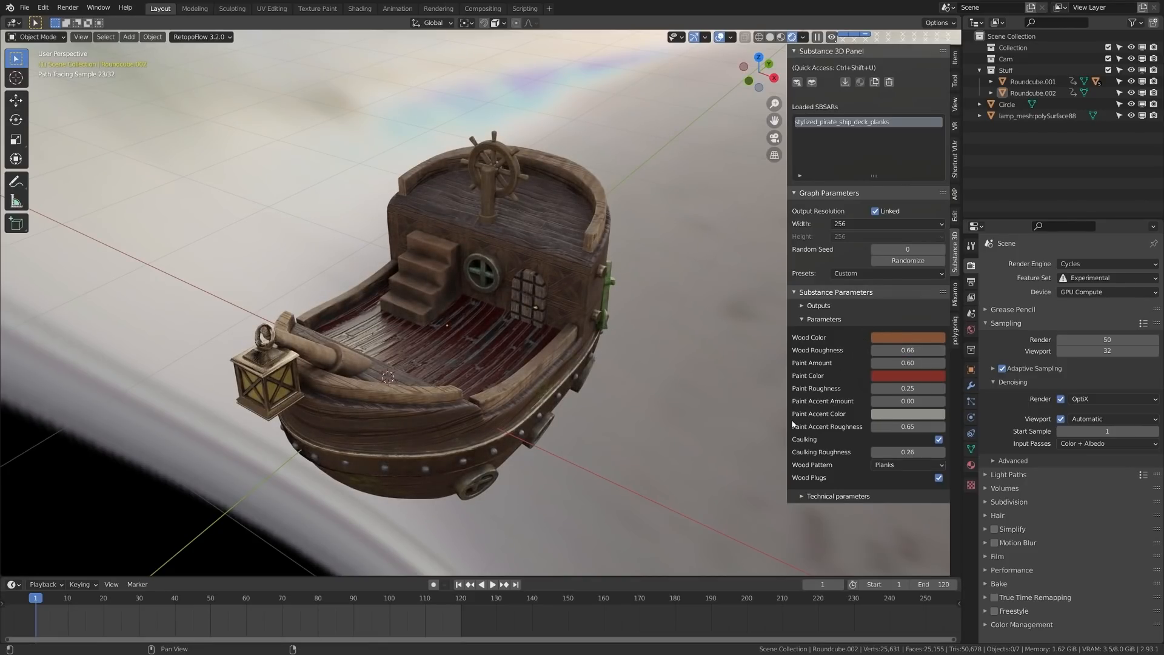
{"action": "middle_click_drag", "start_coordinate": [540, 382], "coordinate": [587, 416]}
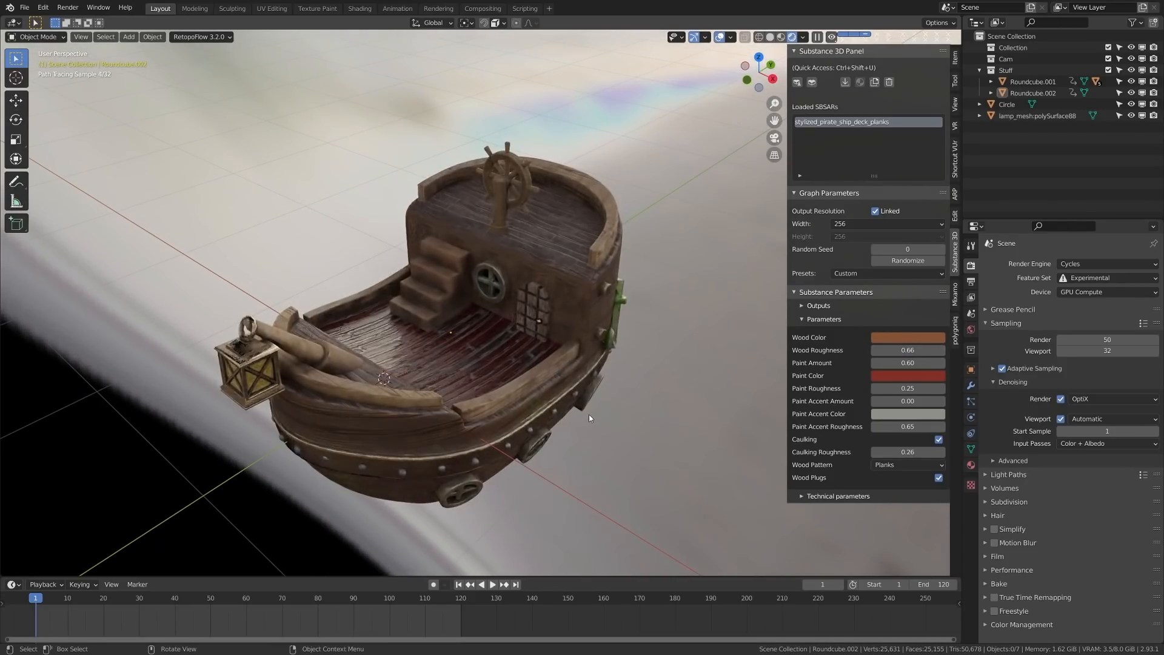
{"action": "mouse_move", "coordinate": [498, 422]}
{"action": "middle_mouse_down"}
{"action": "mouse_move", "coordinate": [584, 420]}
{"action": "mouse_move", "coordinate": [557, 418]}
{"action": "middle_mouse_up"}
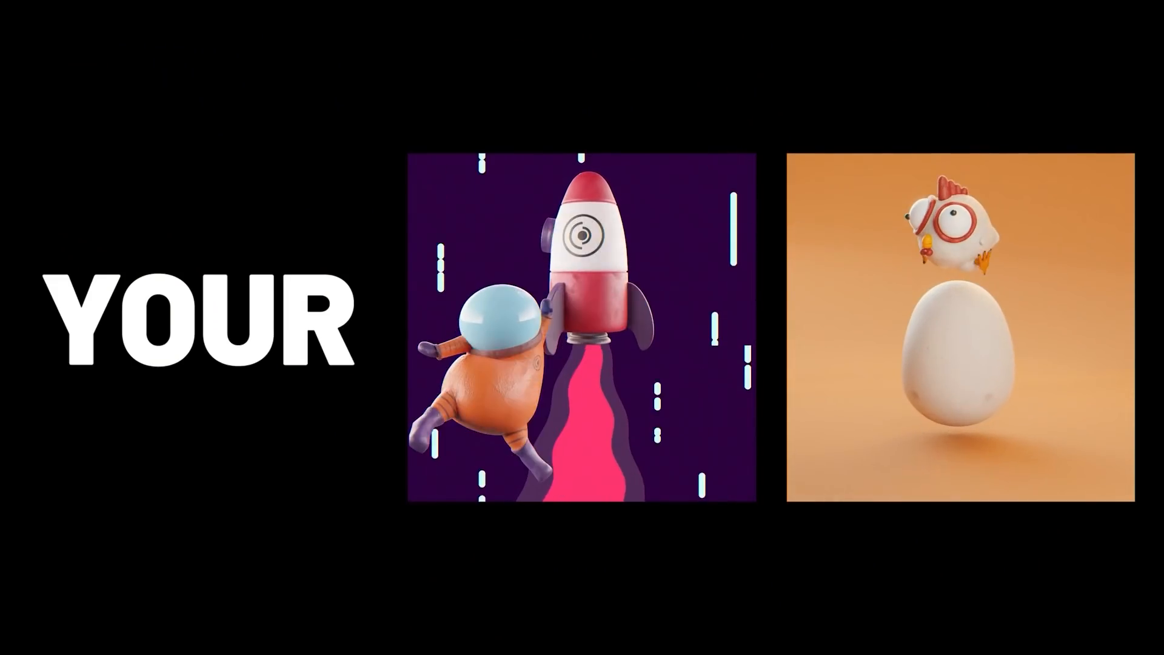